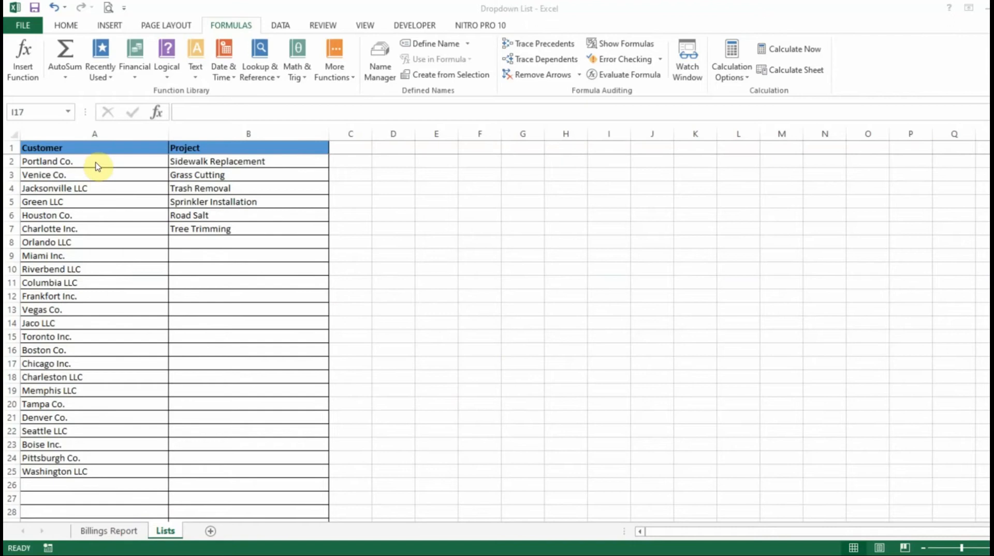
click(130, 532)
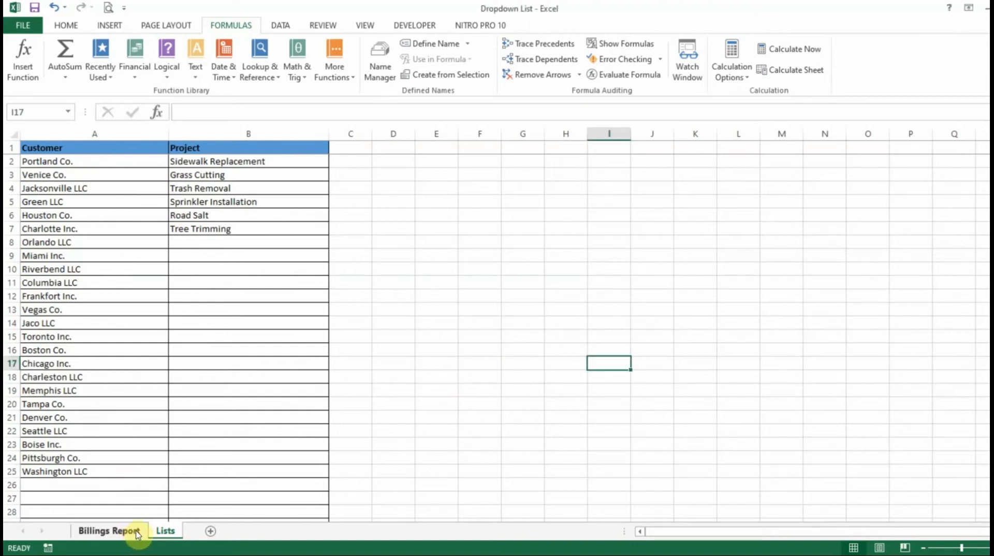
click(107, 531)
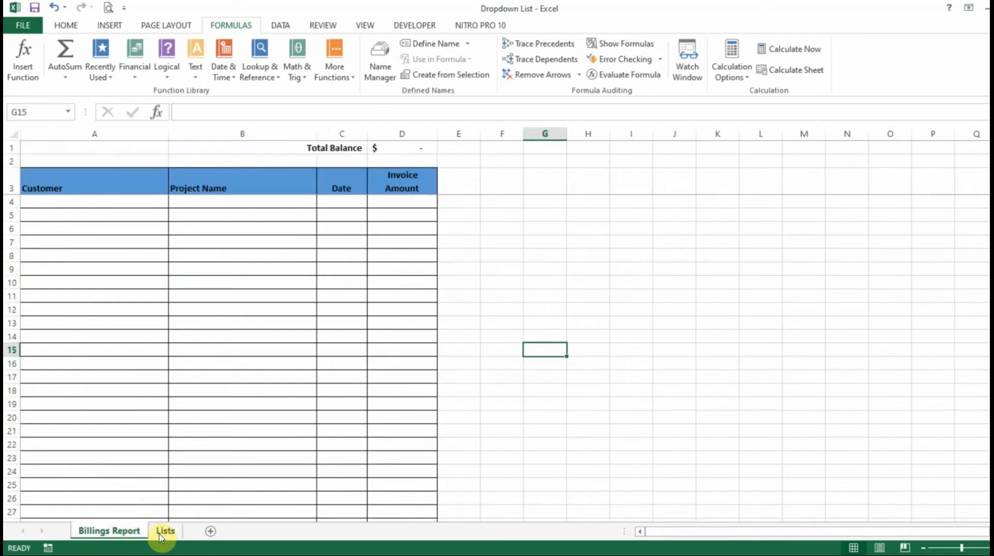
click(165, 532)
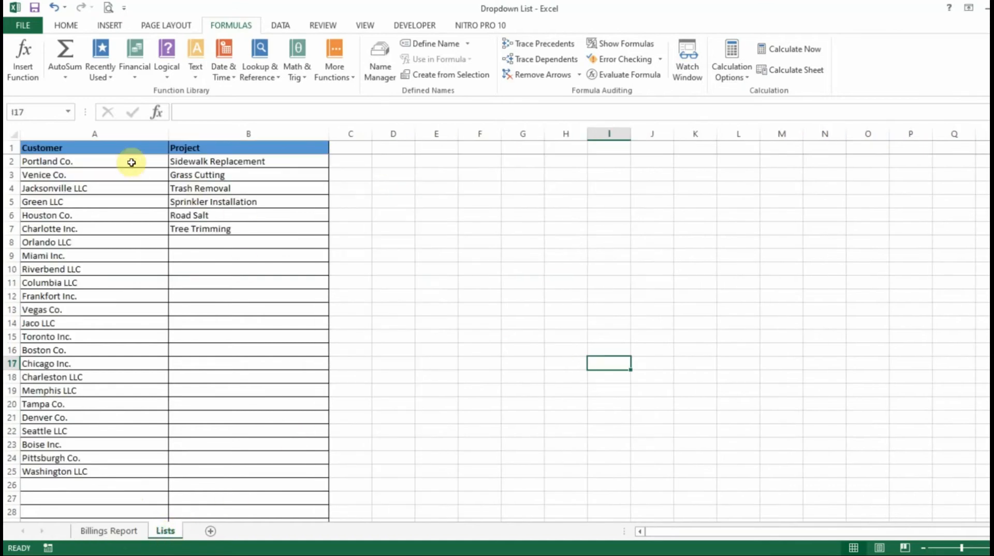
Define the workbook-level name Customer for the customer entries in A2:A25 of the Lists sheet.
drag(132, 162, 108, 469)
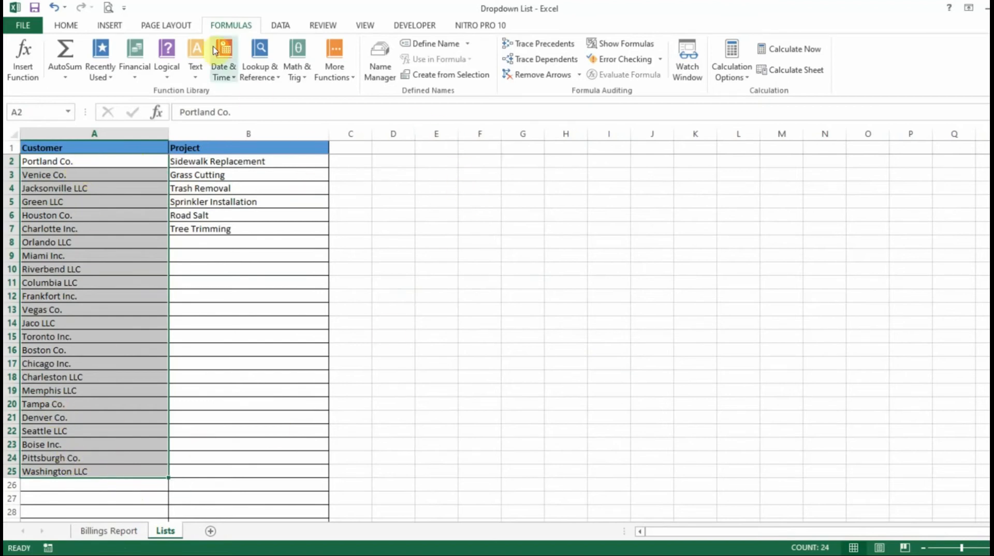
click(451, 44)
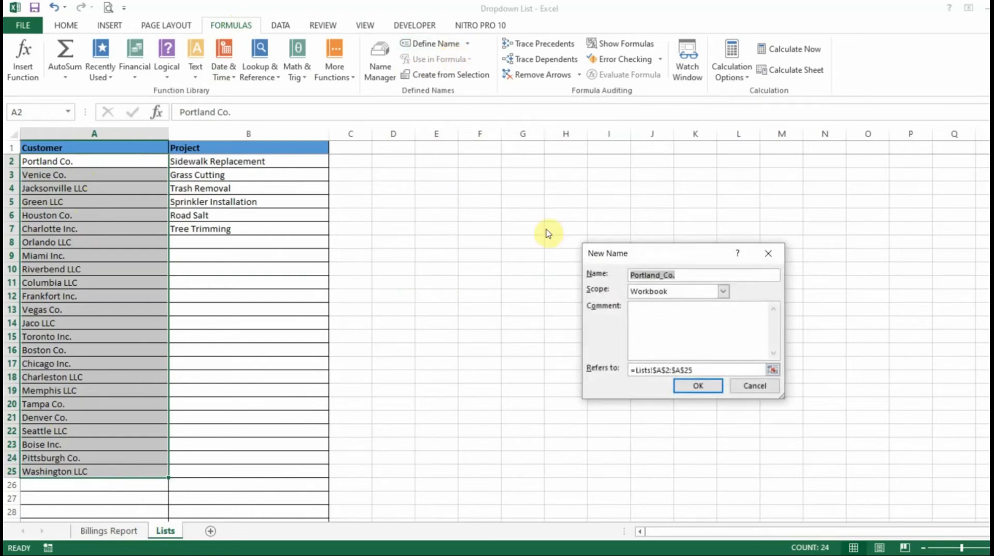
drag(695, 253, 550, 157)
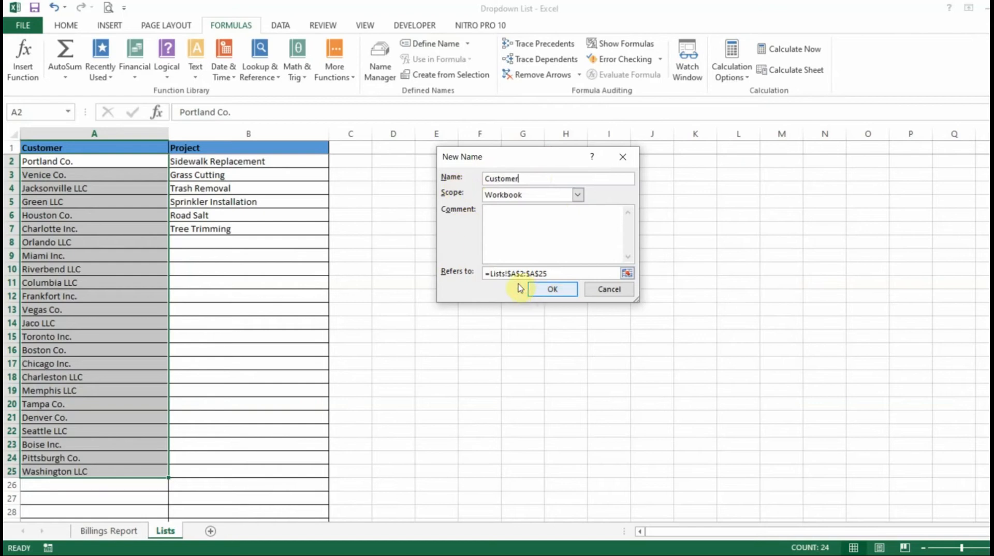
click(552, 290)
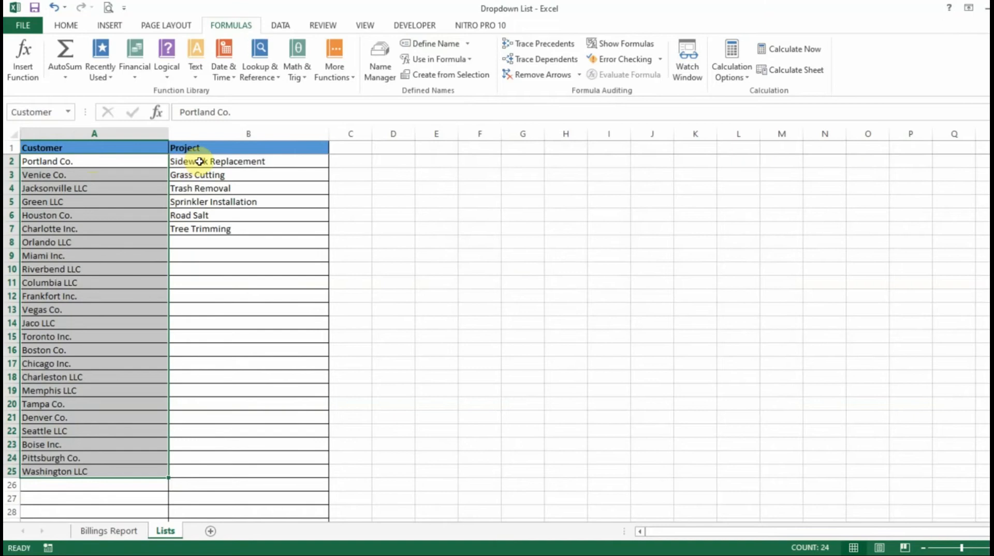
Define the workbook-level name Project for the project entries in B2:B7 of the Lists sheet.
drag(200, 161, 192, 227)
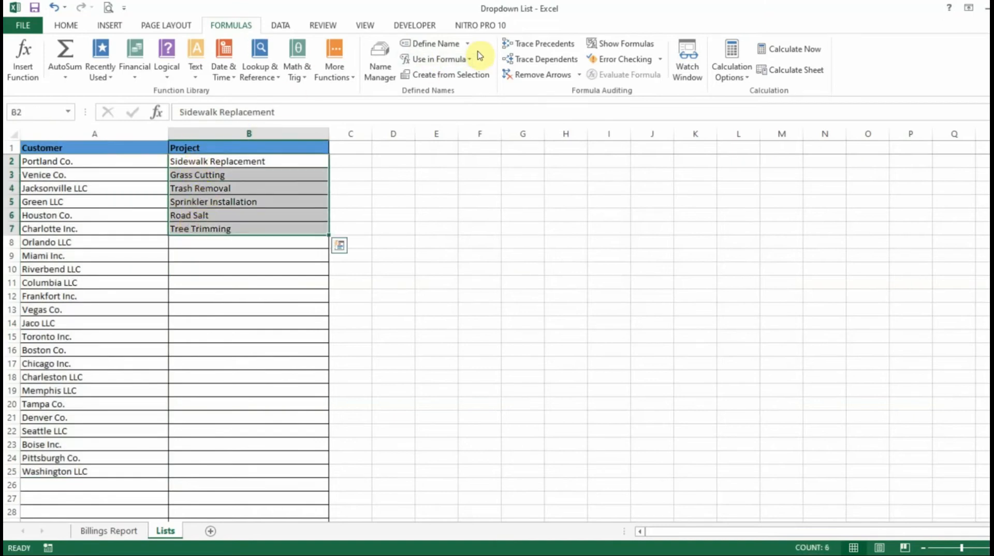
click(452, 46)
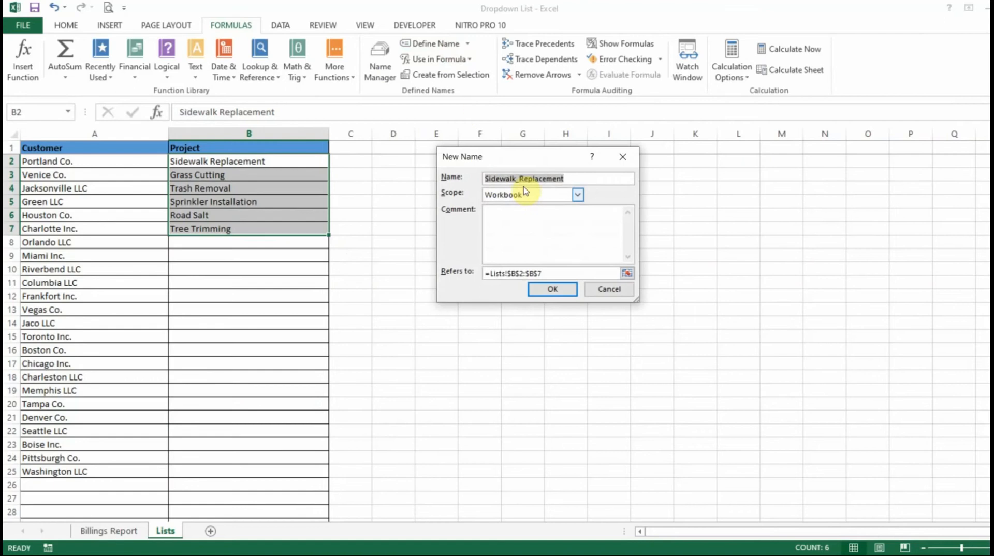
click(549, 274)
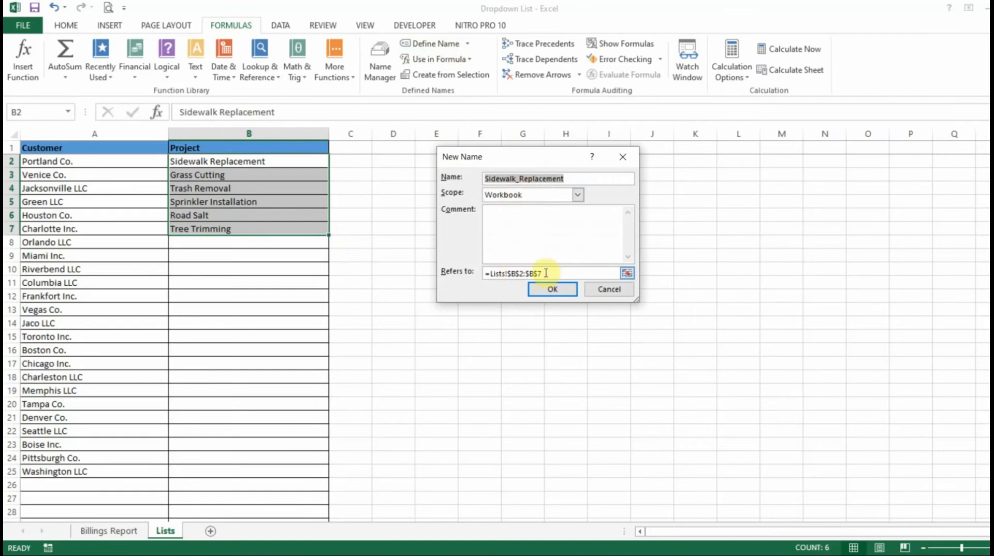
drag(547, 271, 489, 273)
drag(571, 178, 487, 182)
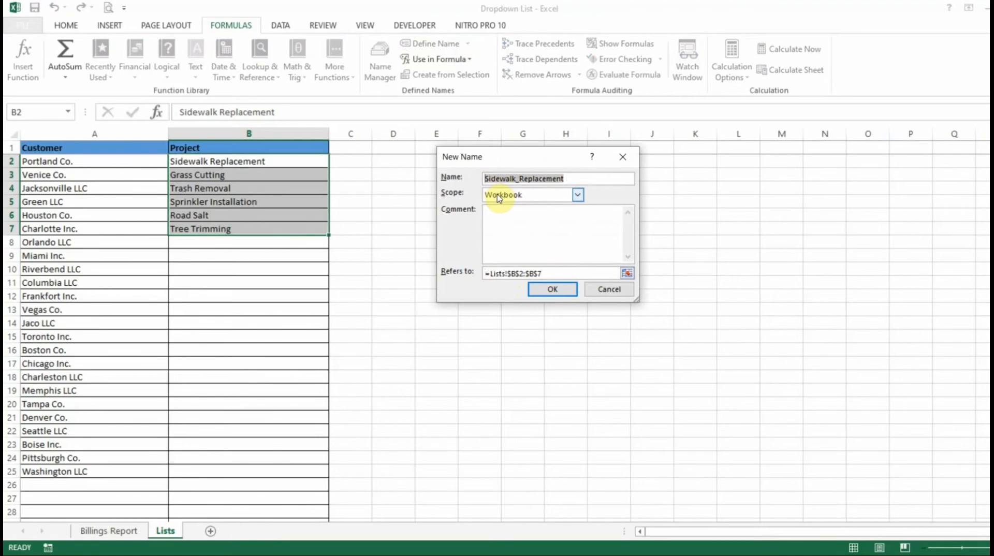
text(Project)
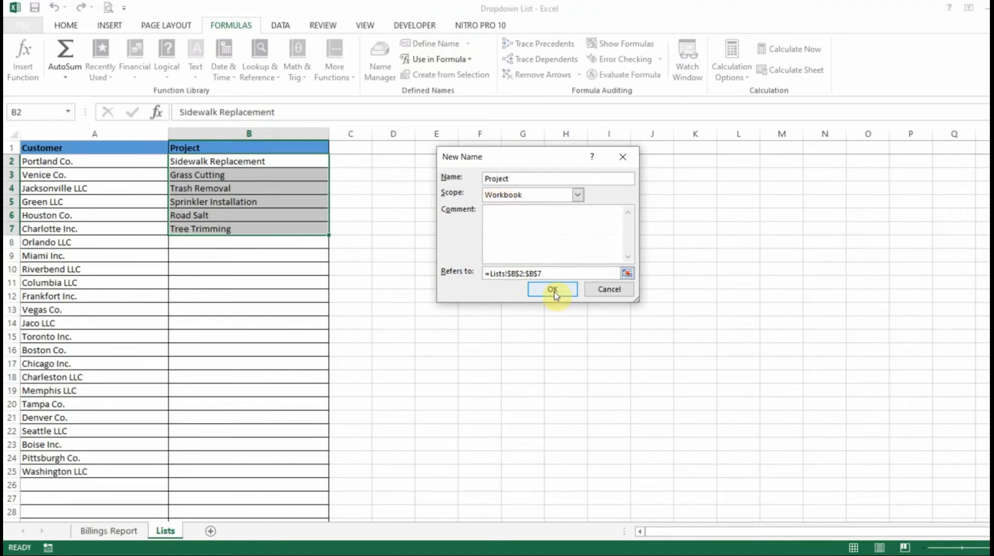
click(553, 290)
Review the workbook's defined names and their ranges in the Name Manager, and close it.
click(121, 212)
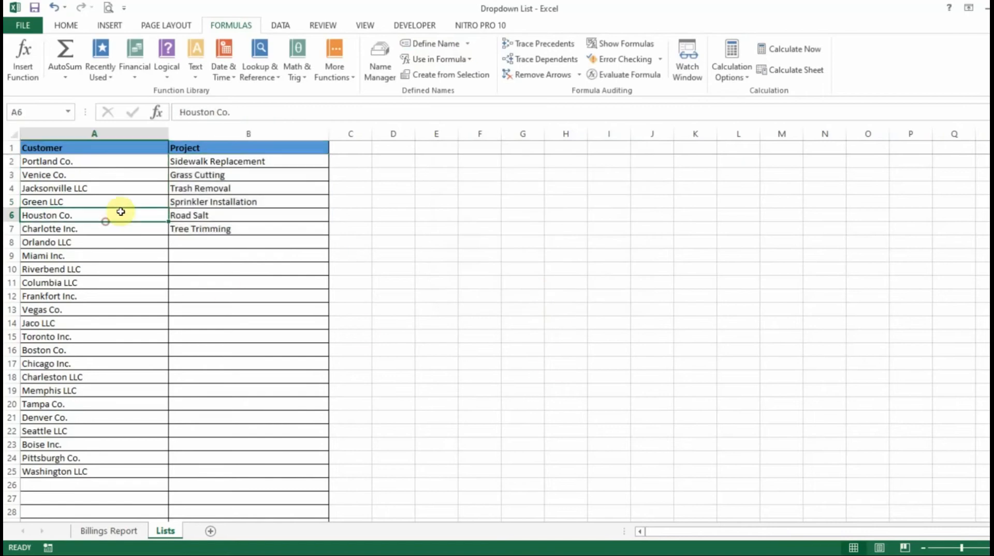
click(383, 63)
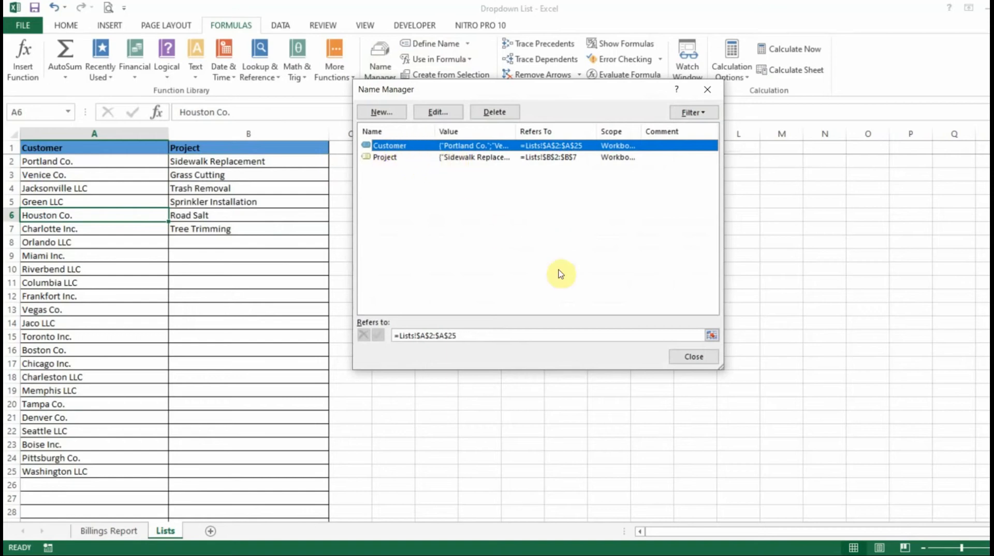
click(695, 357)
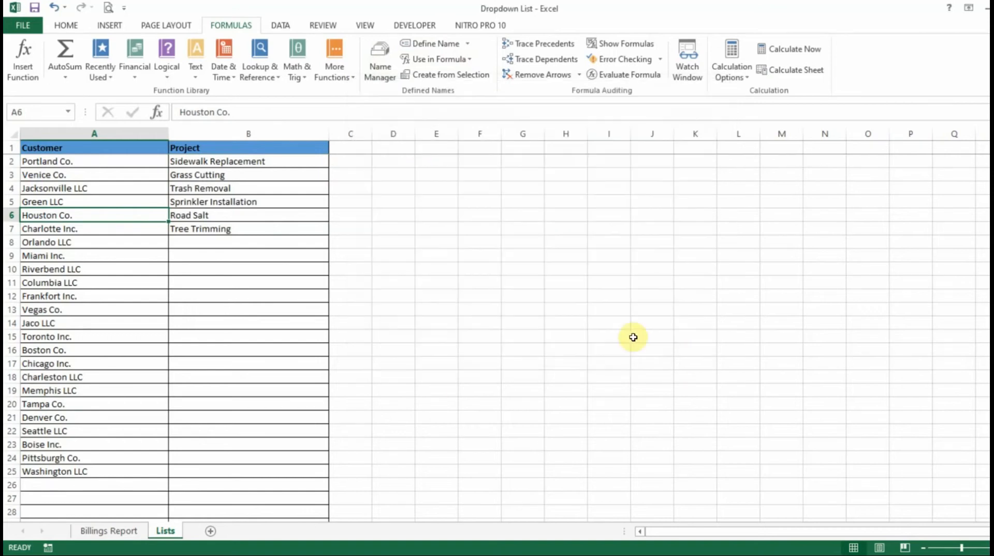
click(617, 334)
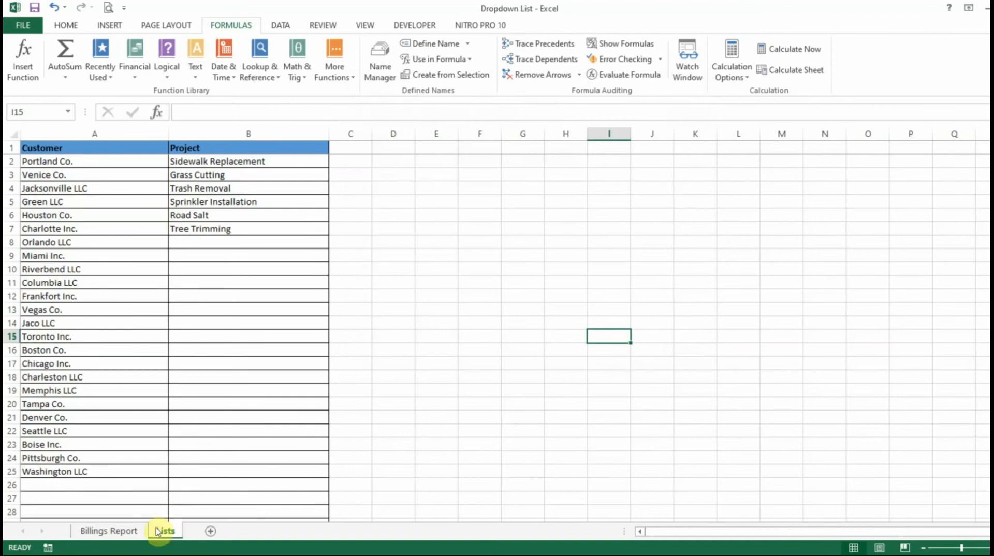
Apply list data validation with the source =Customer to the Customer cells A4:A25 on the Billings Report sheet.
click(136, 532)
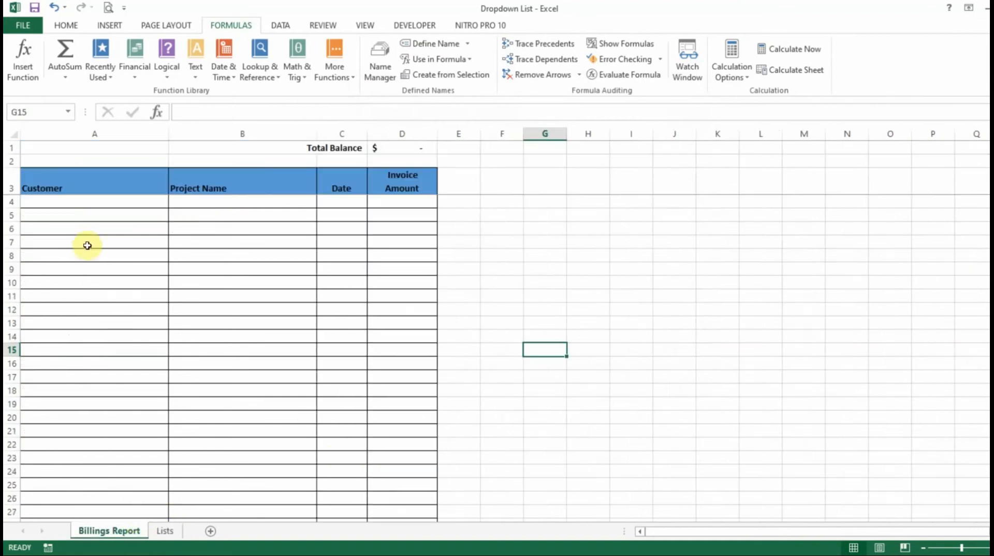
click(92, 202)
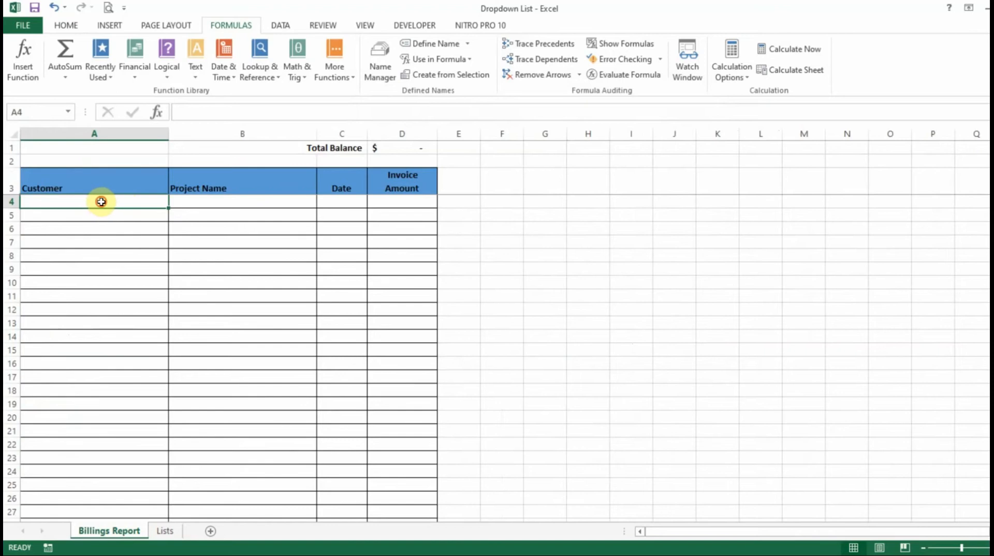
drag(101, 201, 81, 487)
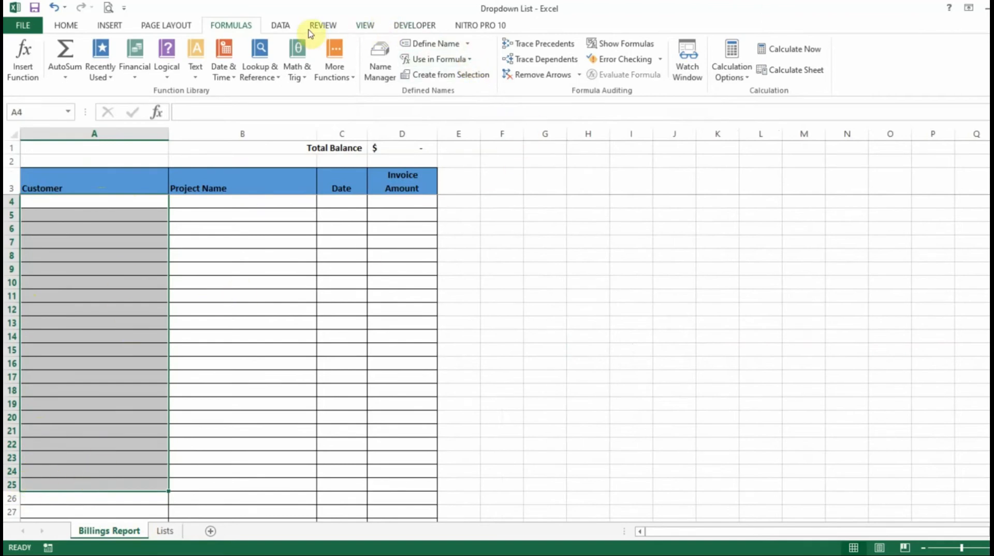
click(283, 27)
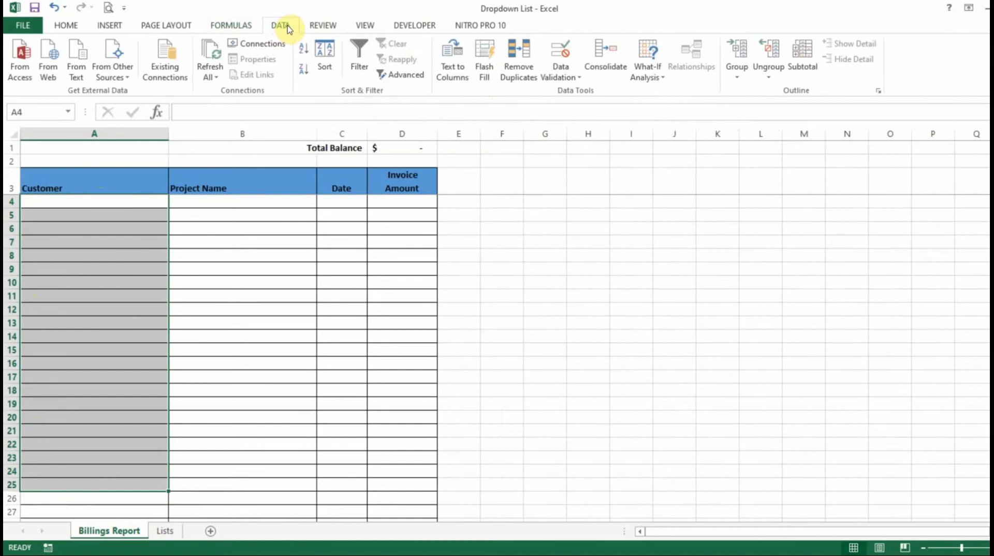
click(574, 78)
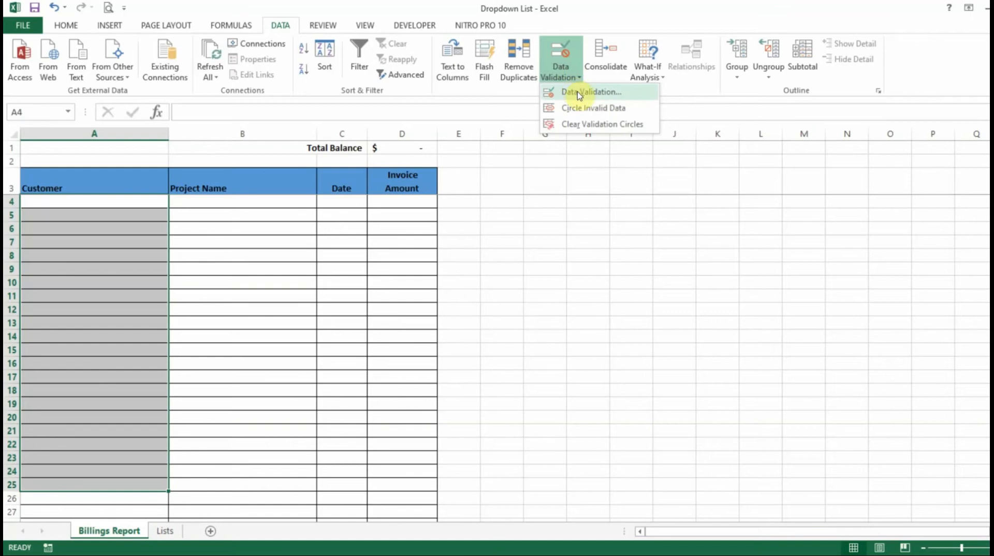
click(598, 93)
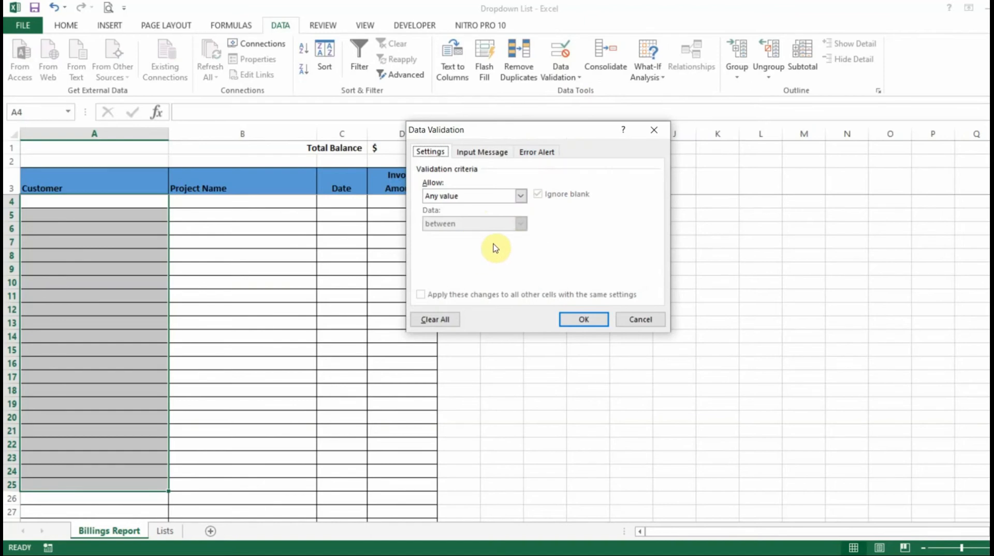
click(520, 196)
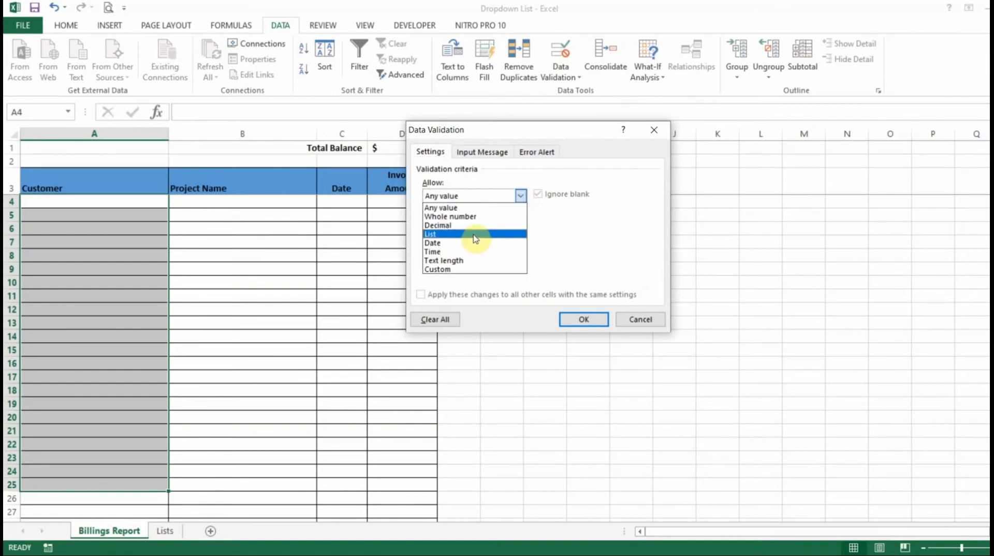
click(475, 236)
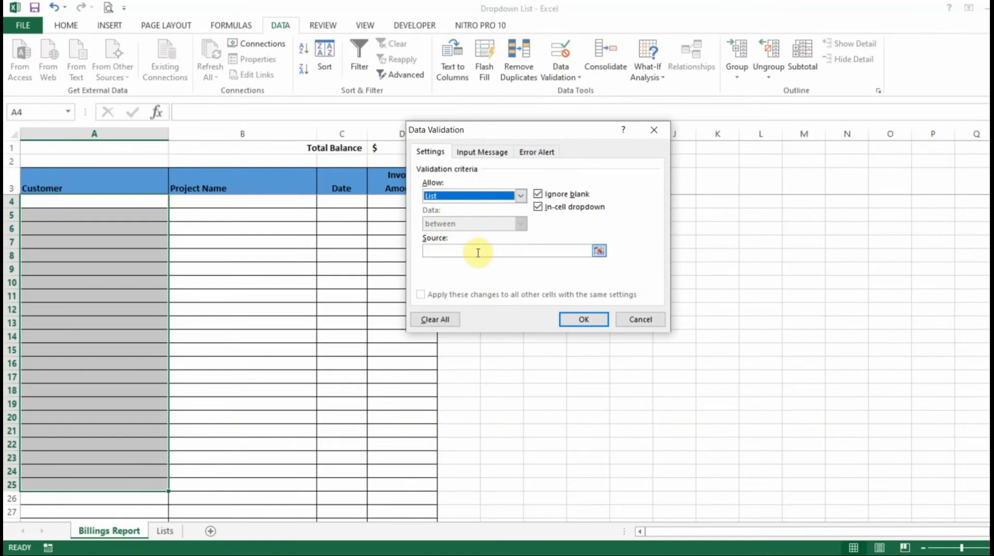
click(478, 251)
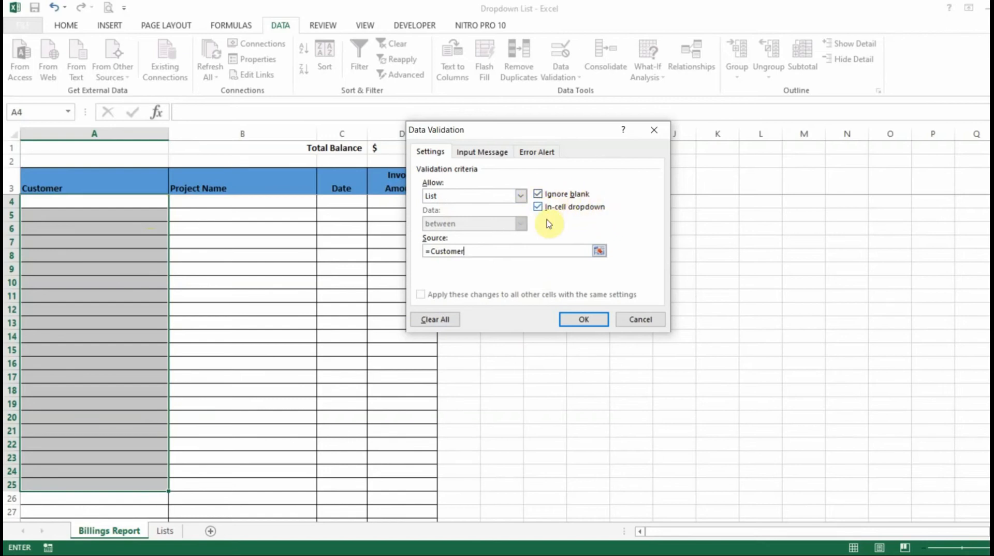
click(583, 320)
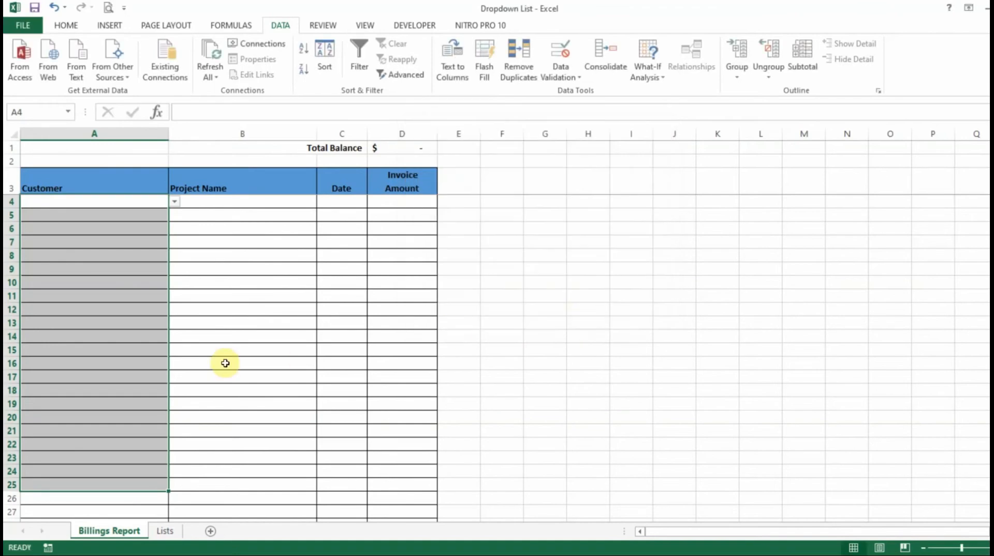
Browse the customer choices in the dropdown of cell A4 without picking one.
click(175, 203)
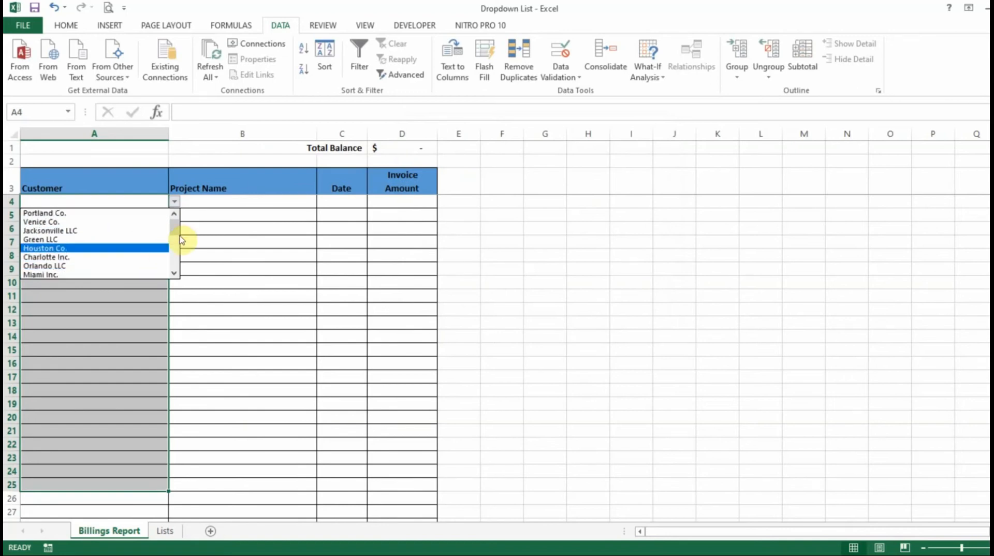
drag(177, 230, 175, 271)
click(149, 312)
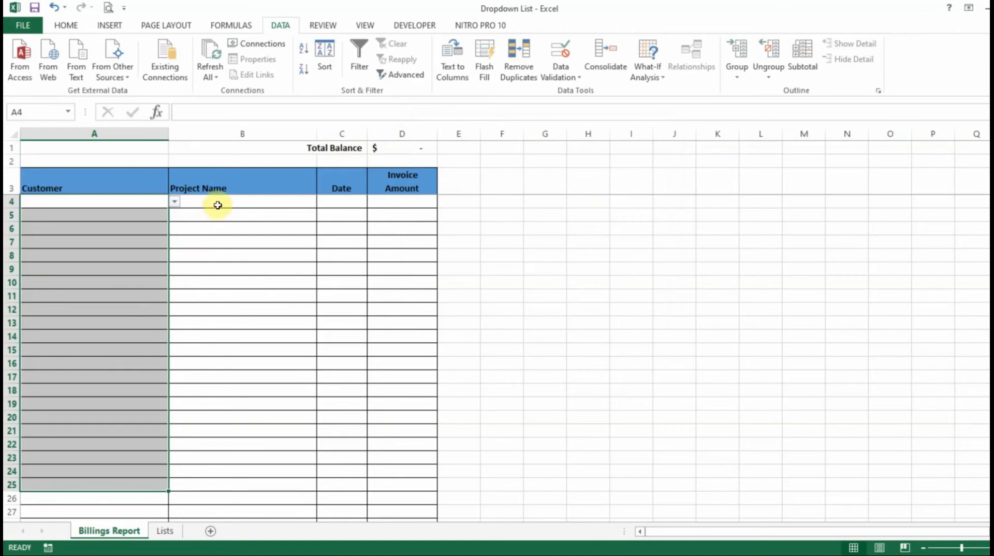
Apply list data validation with the source =Project to the Project Name cells B4:B25.
drag(219, 202, 191, 483)
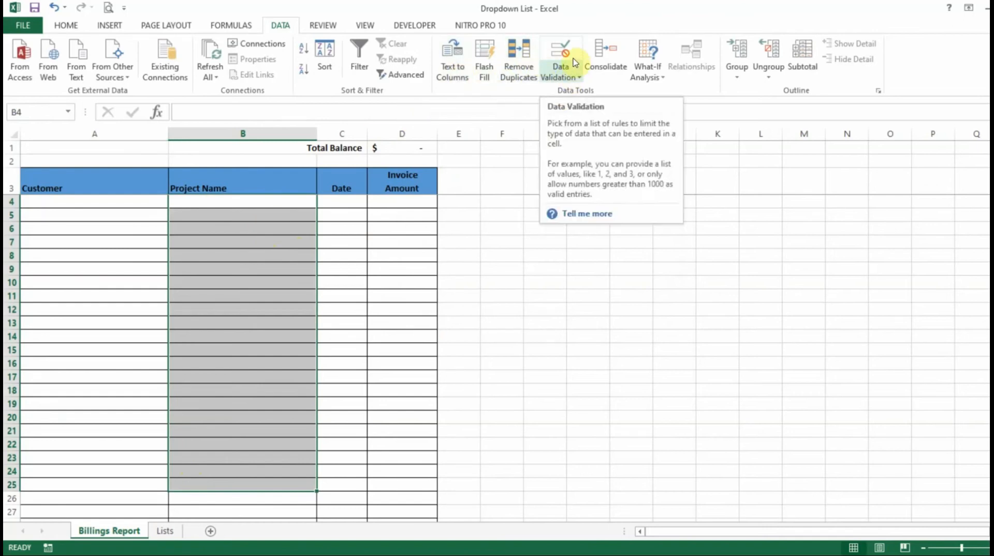
click(578, 78)
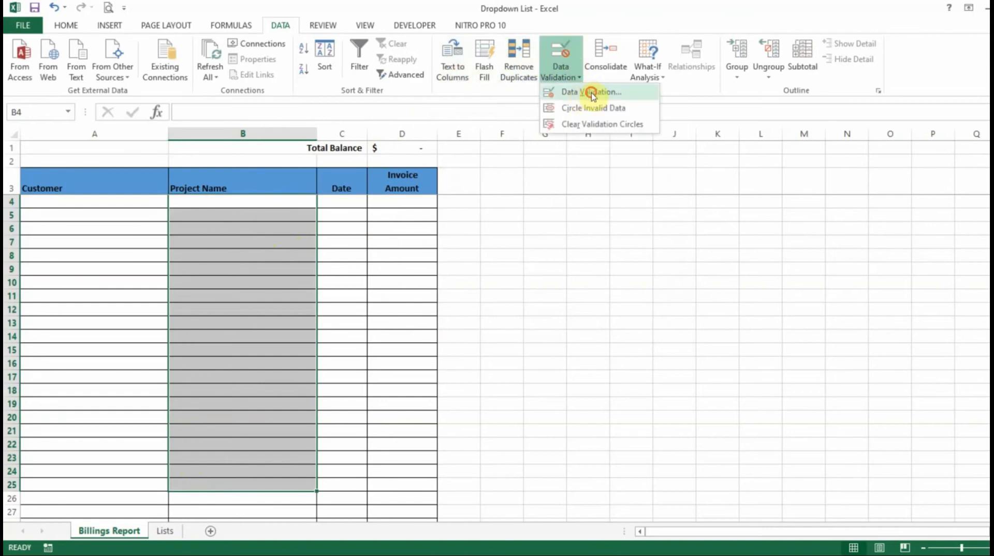
click(592, 93)
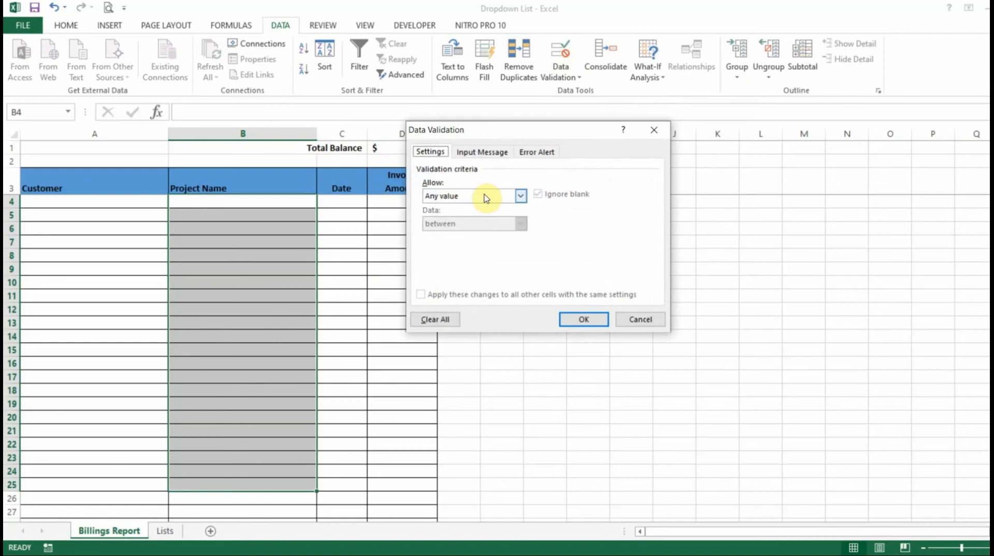
click(521, 197)
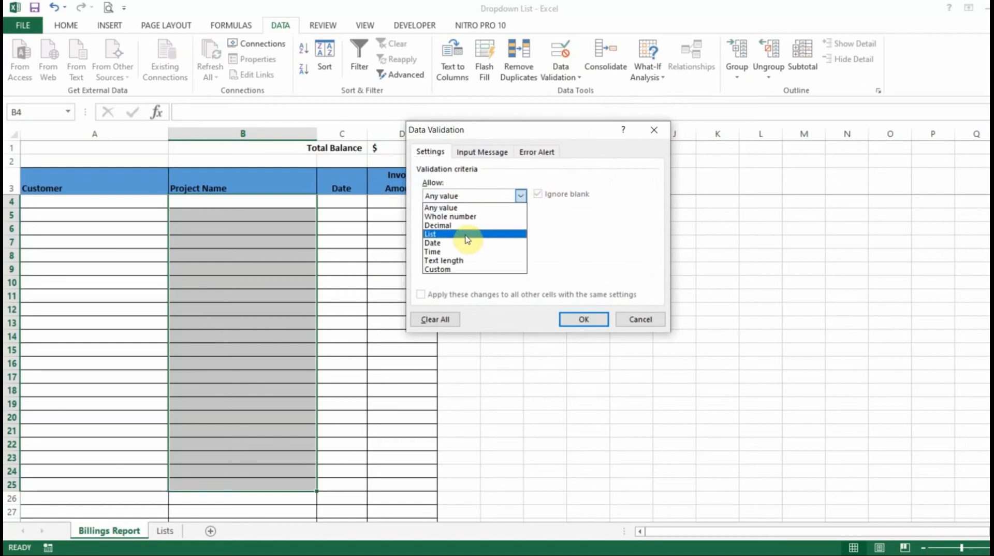
click(486, 231)
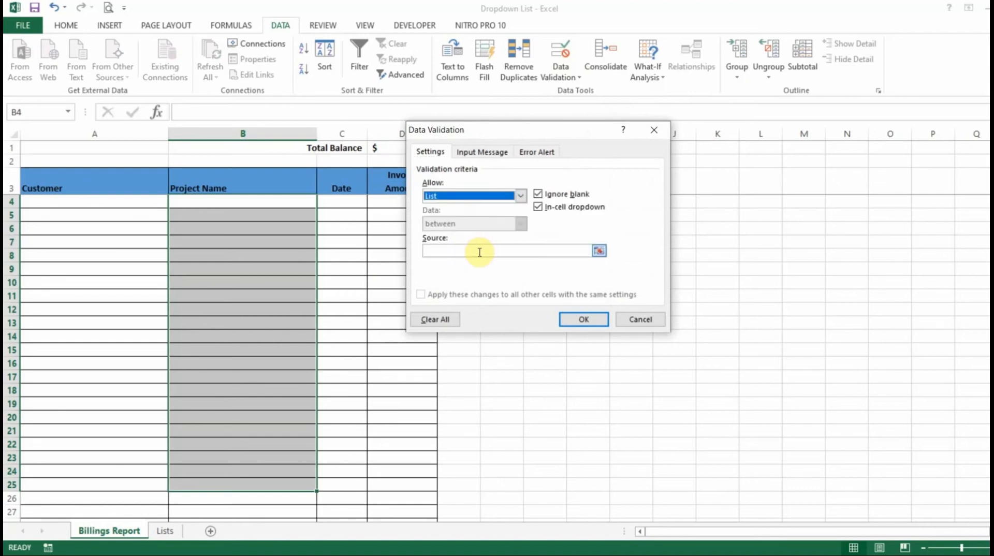
click(480, 251)
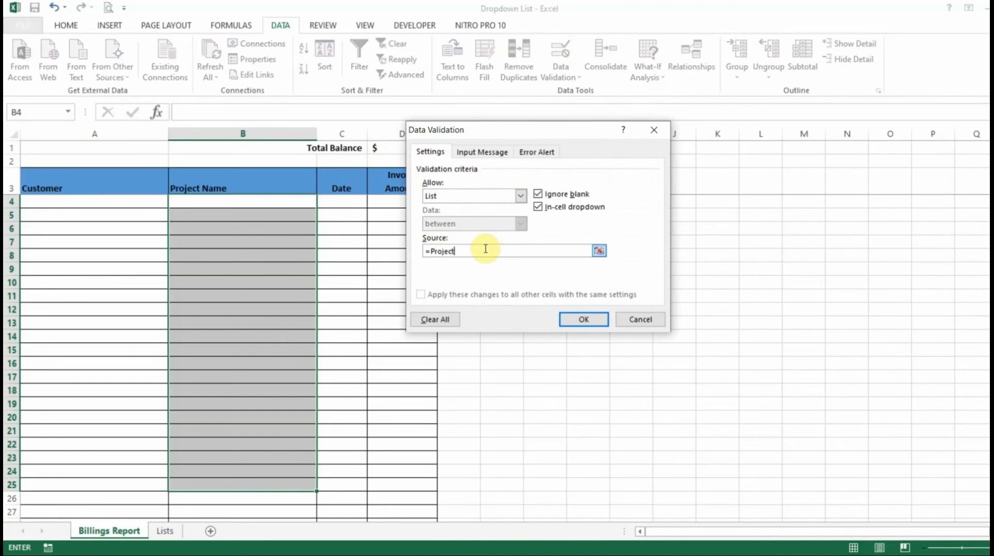
click(583, 320)
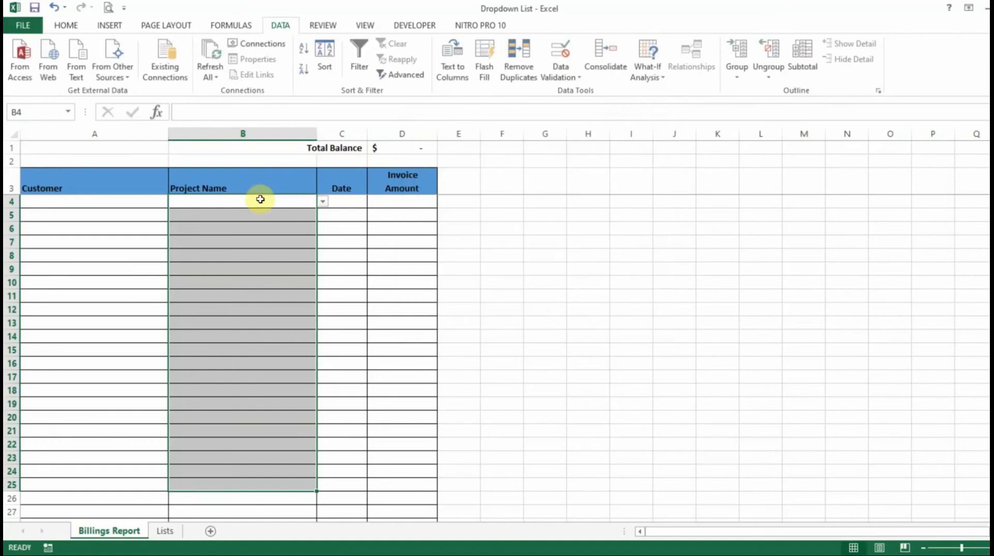
Browse the project choices in the dropdown of cell B4 without picking one.
click(299, 203)
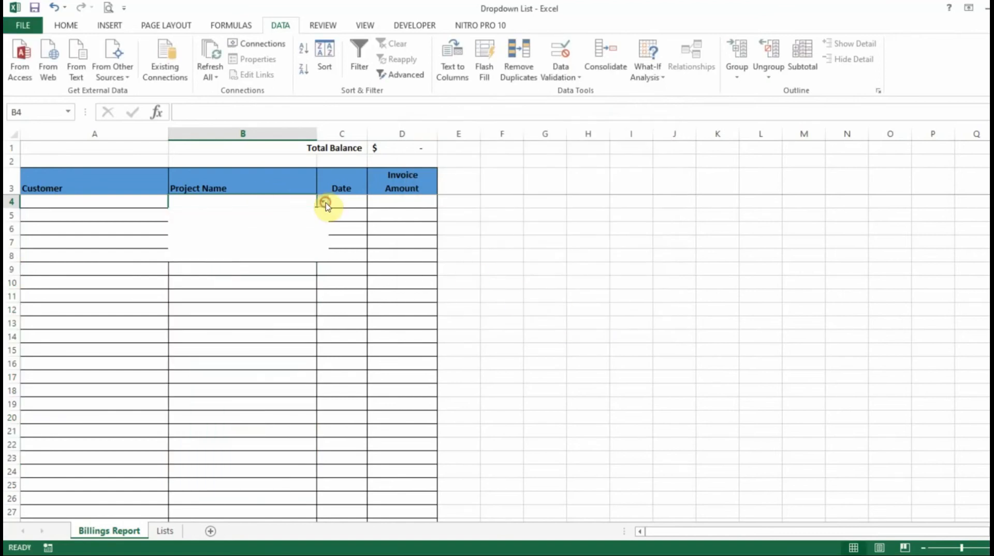
click(323, 202)
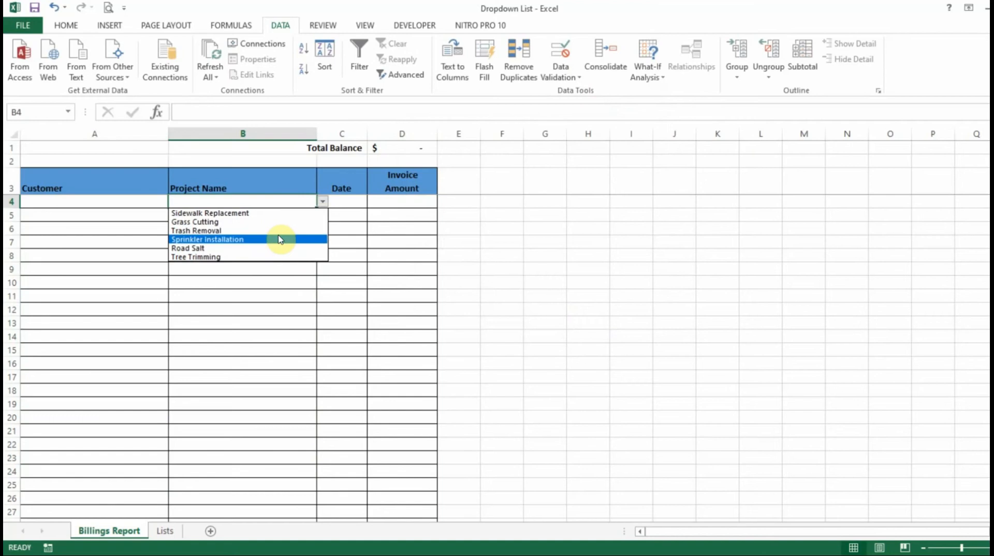
key(Escape)
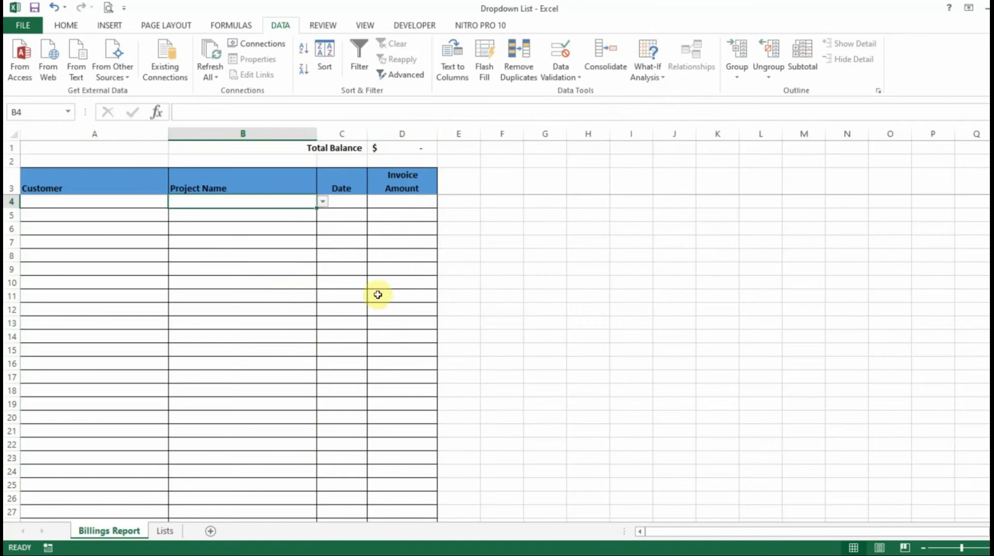
Choose Green LLC, Jacksonville LLC and Venice Co. from the dropdowns of Customer cells A4, A5 and A6 respectively.
click(135, 204)
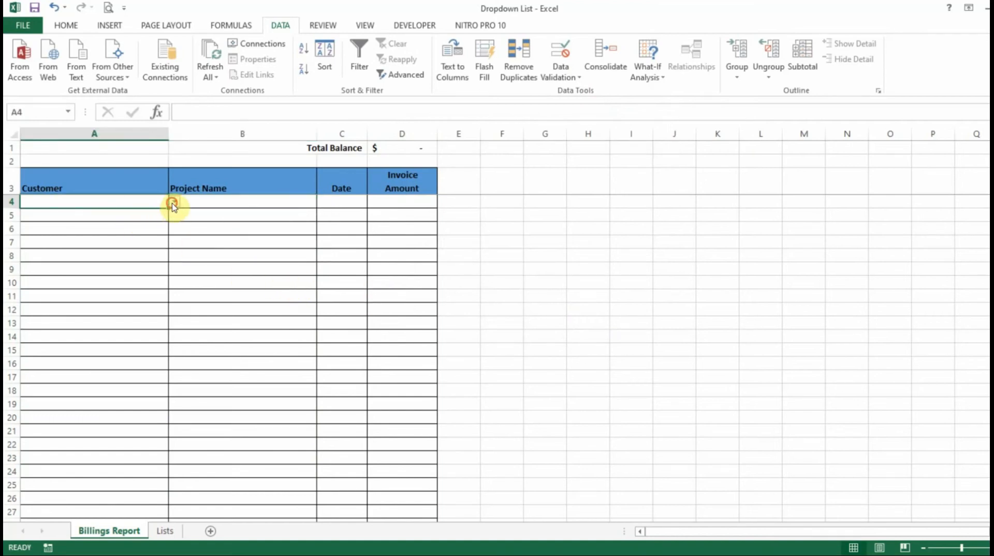
click(173, 203)
click(134, 232)
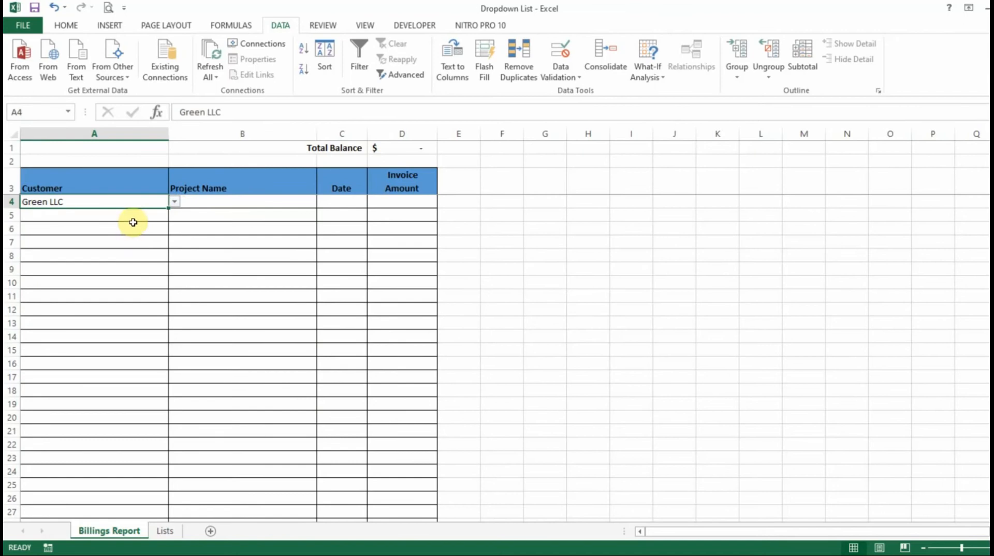
click(156, 215)
click(173, 215)
click(129, 243)
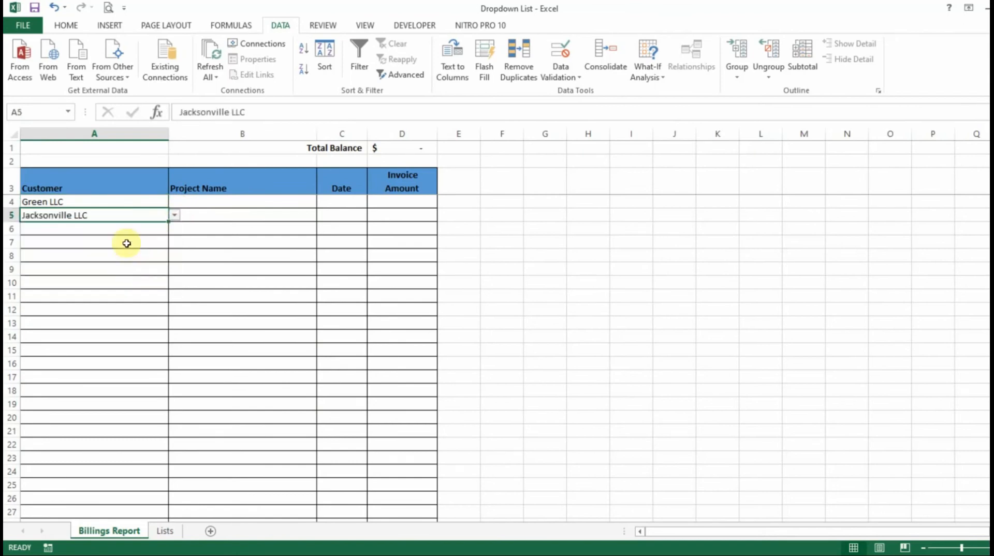
click(126, 231)
click(175, 228)
click(145, 250)
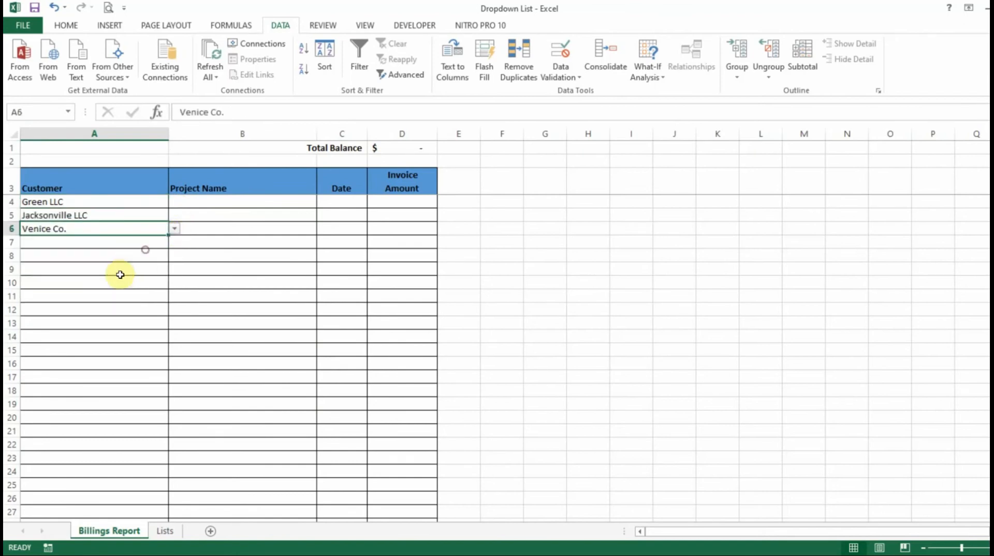
Try to enter the unlisted text a;ksdjfka;kdsfj in Customer cell A7, and cancel the entry.
click(120, 274)
click(104, 244)
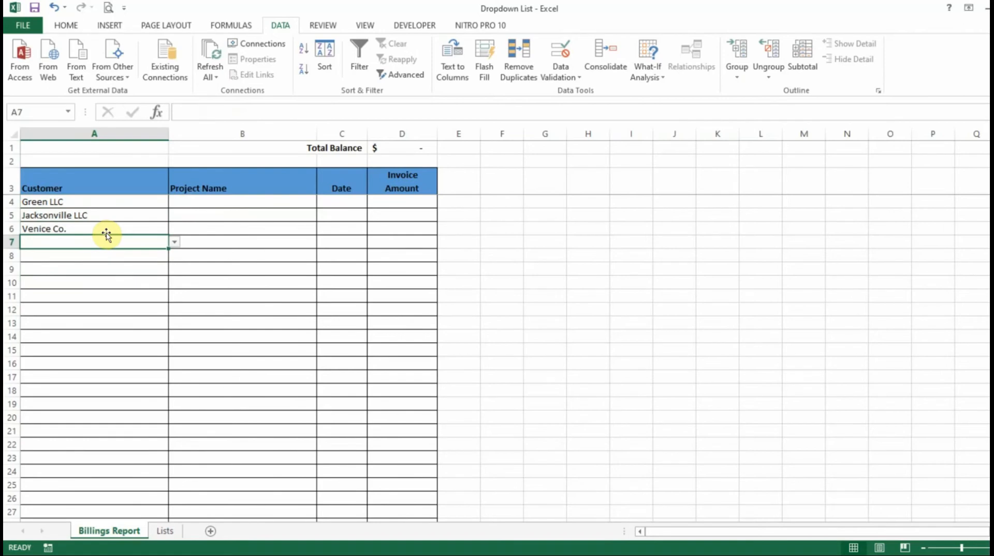
text(a;ksdjfka;kdsfj)
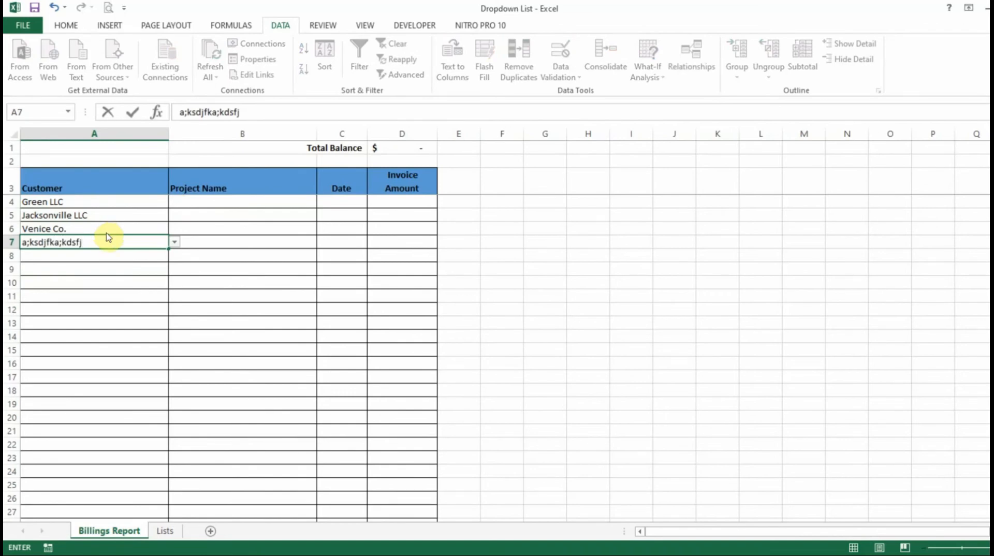
key(Return)
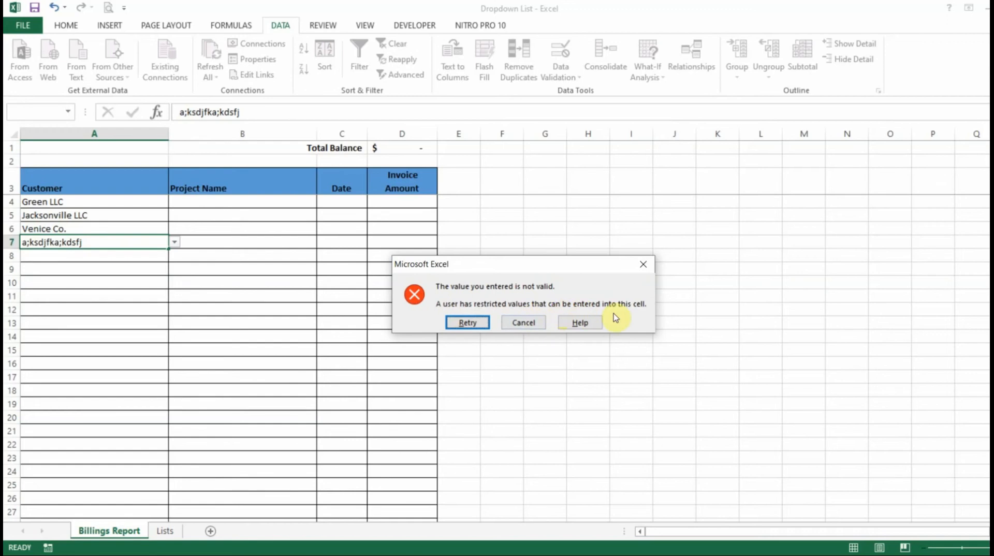
click(523, 322)
click(72, 225)
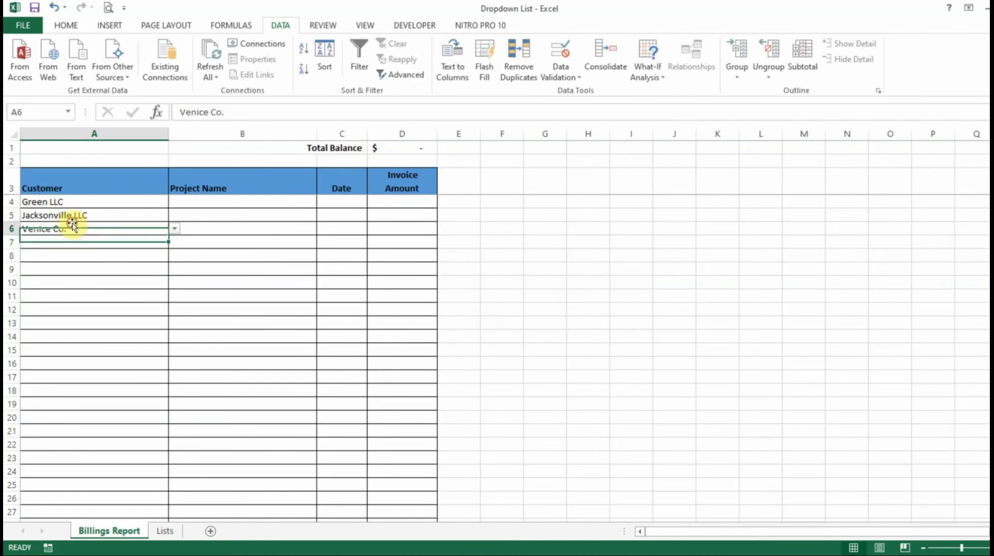
View the customer choices in the dropdown of cell A7 without picking one.
click(85, 239)
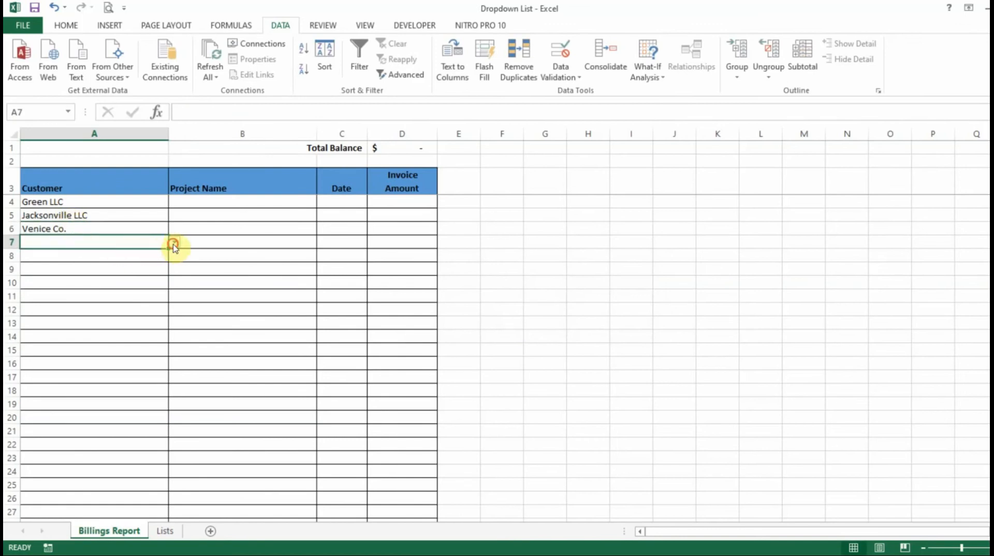
click(174, 242)
click(239, 292)
click(115, 229)
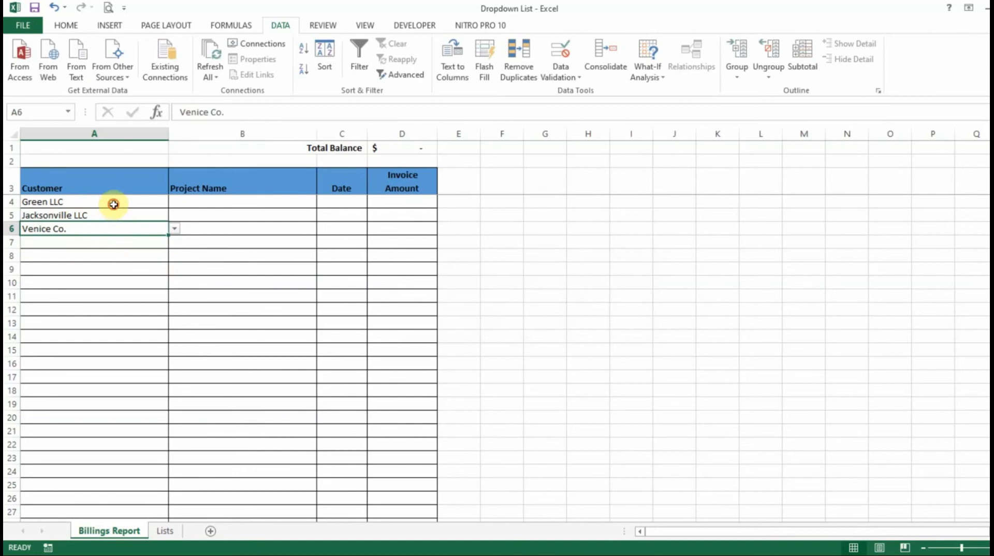
Give cells A4:A25 a Stop-style validation error alert titled "Stop" with the message "You can't enter that because it is not on the list.".
drag(114, 202, 98, 485)
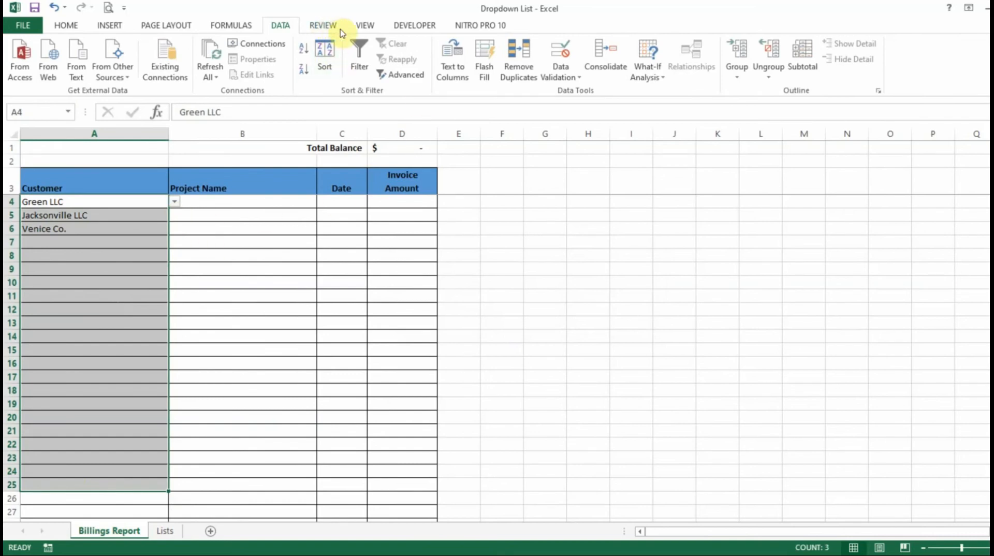
click(562, 80)
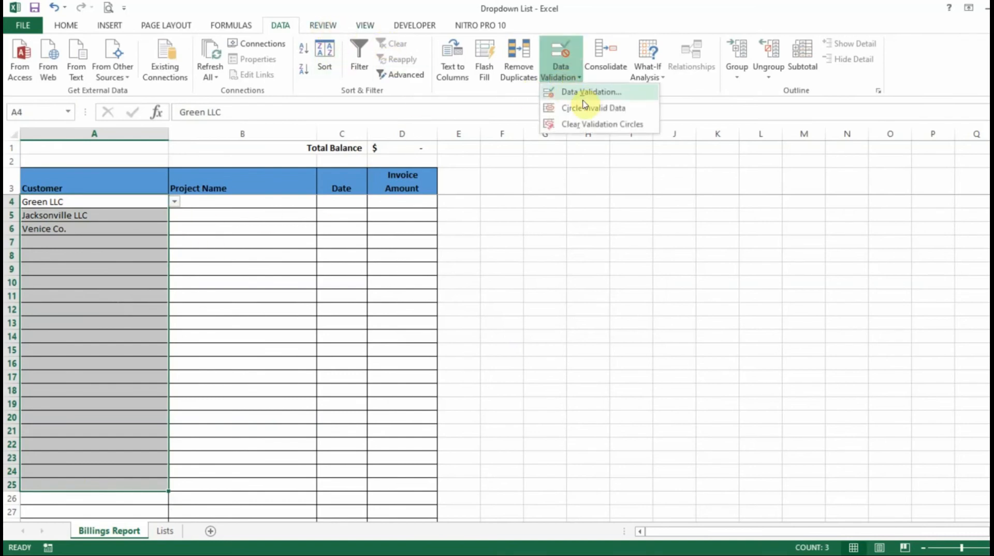
click(590, 93)
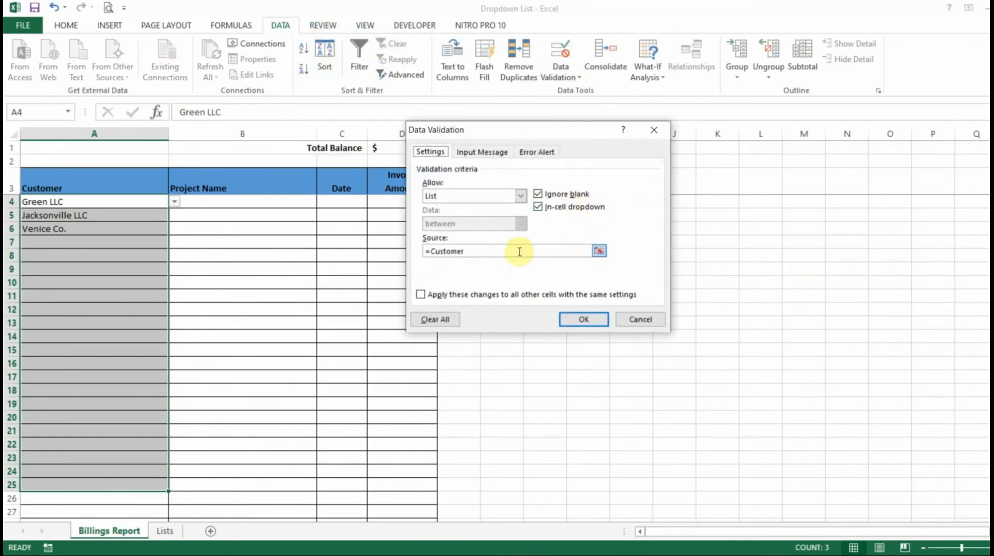
click(533, 153)
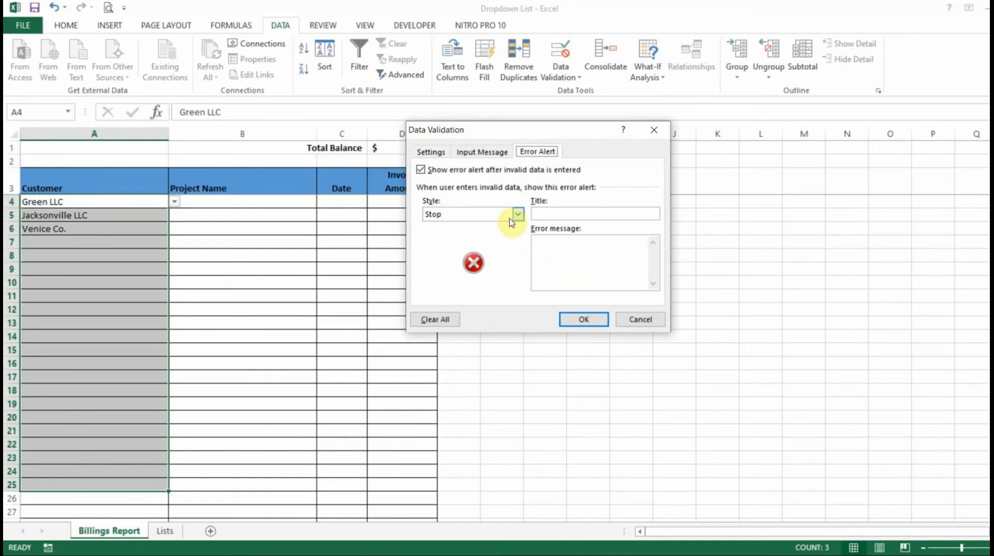
click(543, 212)
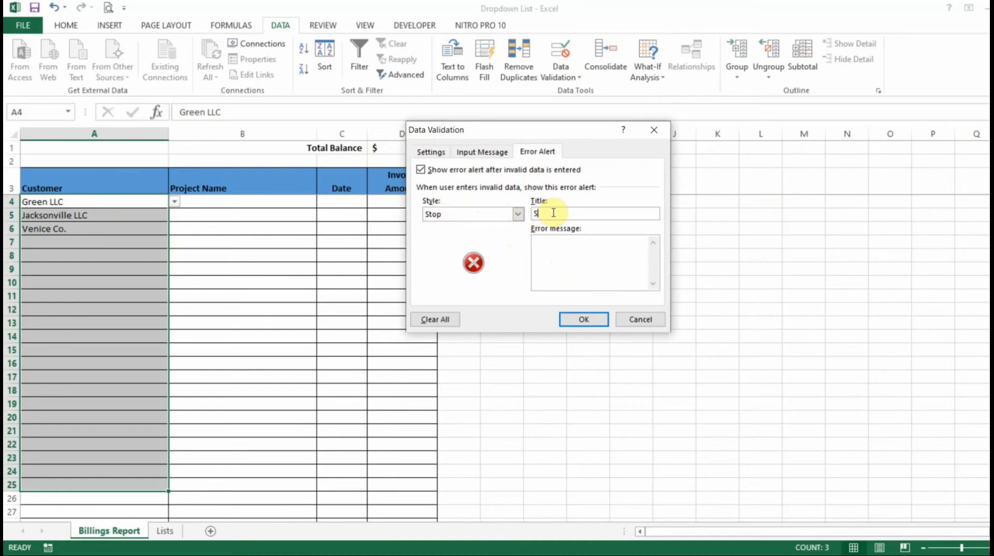
click(580, 247)
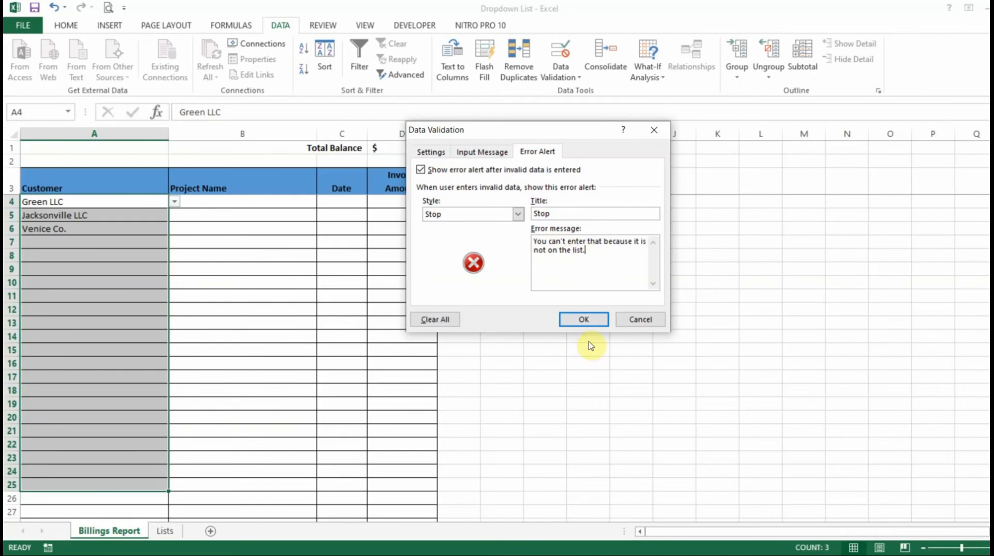
click(584, 319)
Test the Stop alert by entering kaj;dskjfa;kjdf;akjdf;kja in Customer cell A7, and cancel the entry.
click(152, 270)
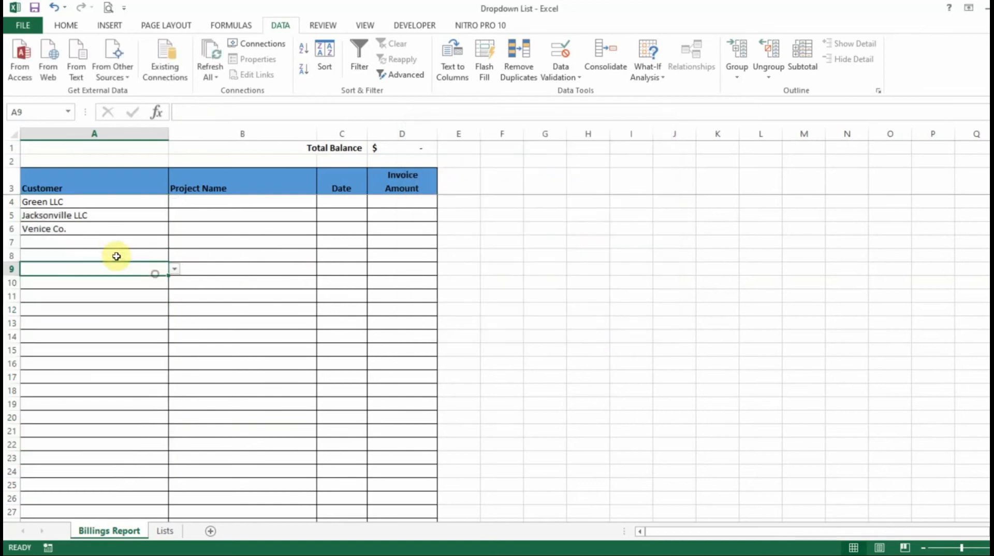
click(113, 244)
text(kaj;dskjfa;)
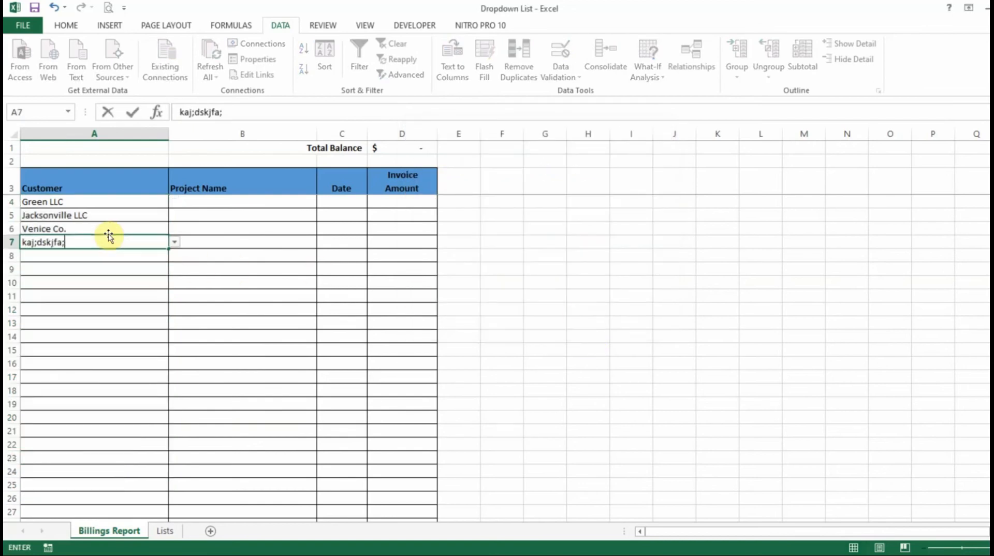
text(kjdf;akjdf;kja)
key(Return)
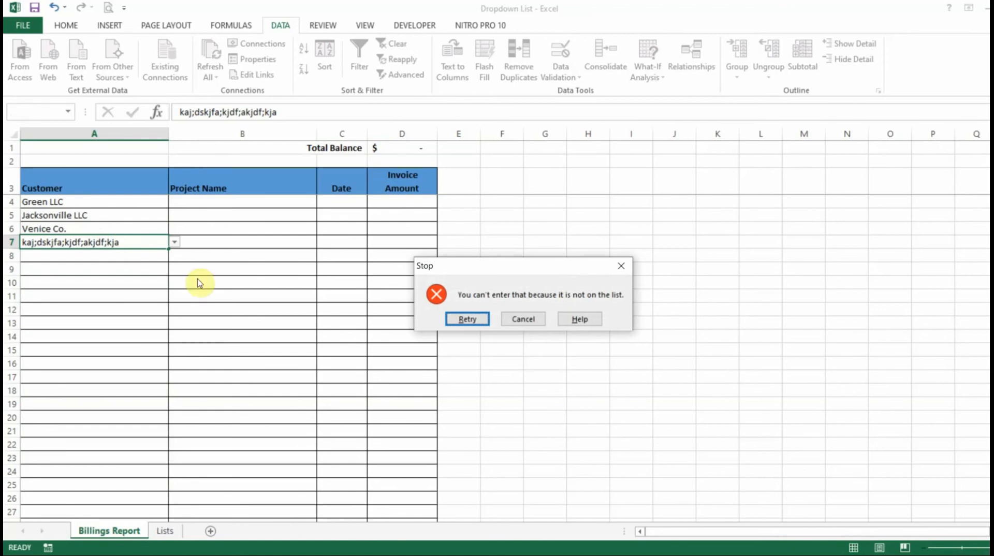
click(529, 320)
click(123, 322)
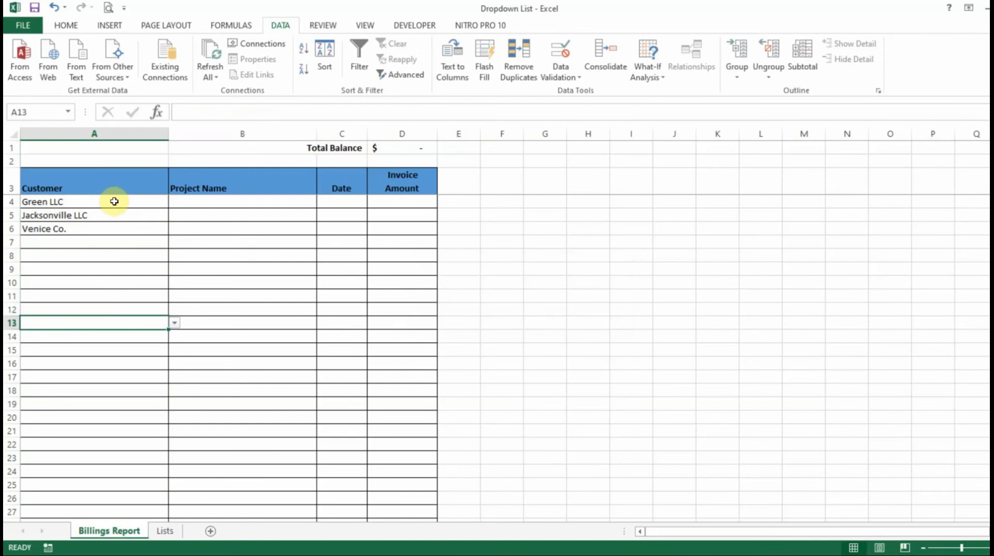
Change the validation error alert of cells A4:A25 to the Warning style and title it "Warning".
click(114, 201)
drag(114, 200, 106, 476)
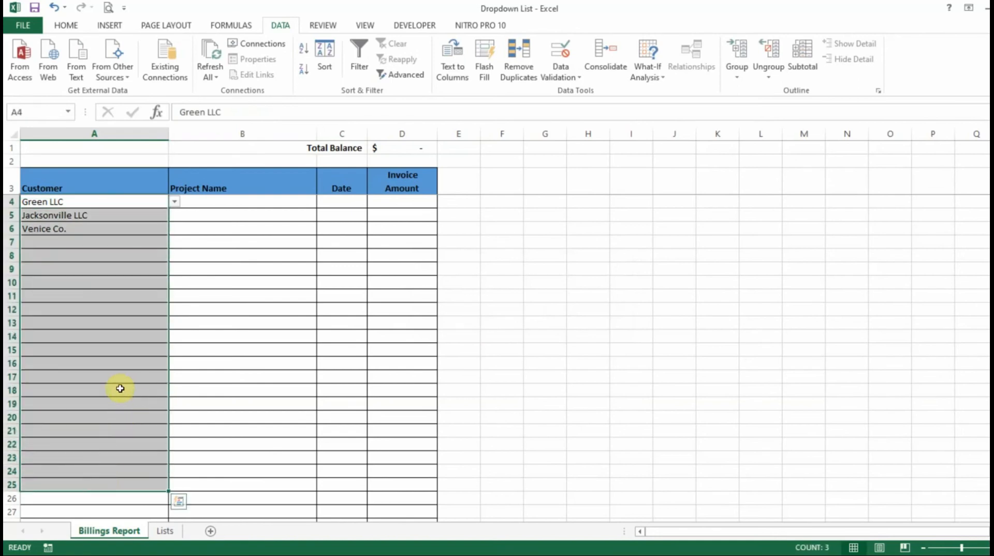
click(563, 79)
click(581, 92)
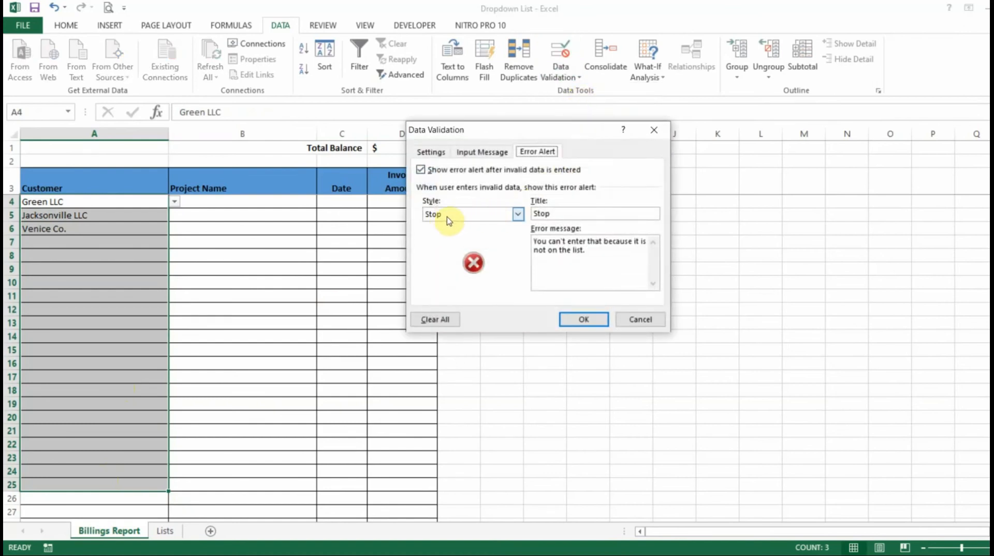
click(517, 213)
click(483, 235)
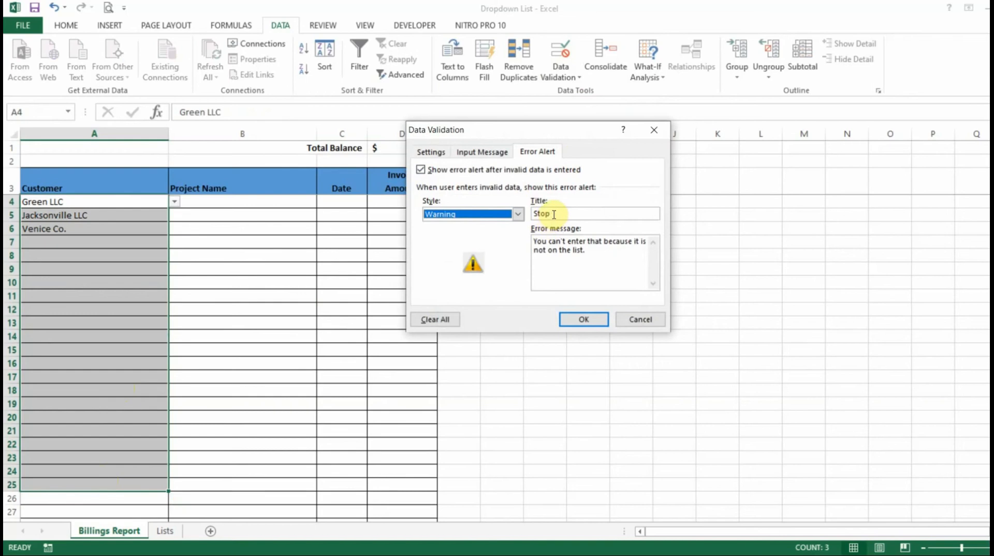
drag(554, 214, 526, 215)
text(Warning)
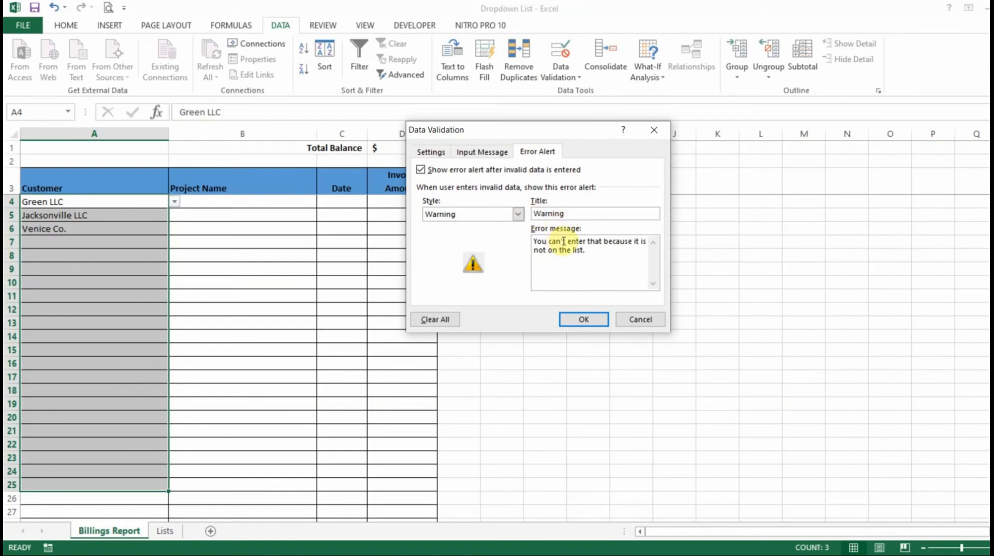
Reword the alert's error message to "You shouldn't enter that because it is not on the list." and apply the validation changes.
key(BackSpace)
key(BackSpace)
key(BackSpace)
key(BackSpace)
key(BackSpace)
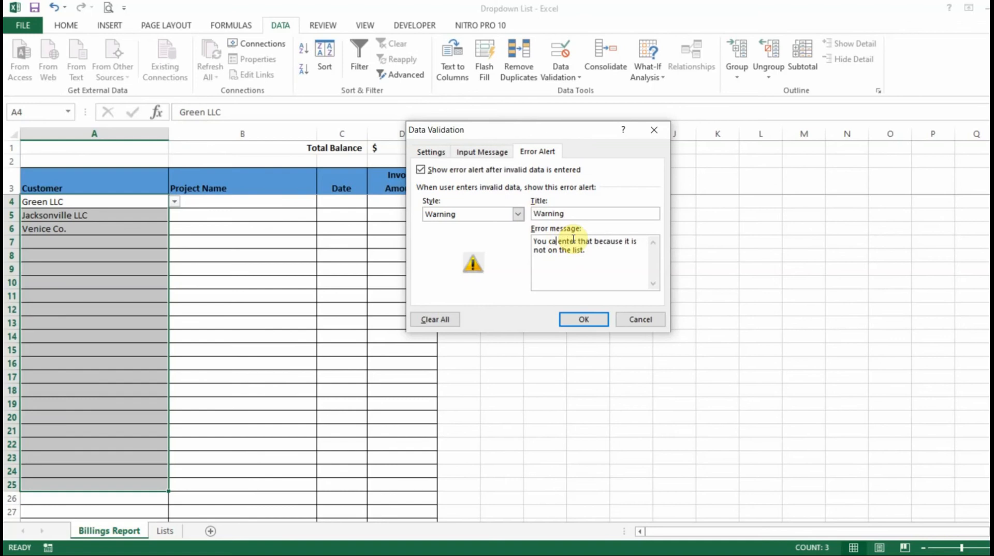
text(shouldn't enter that)
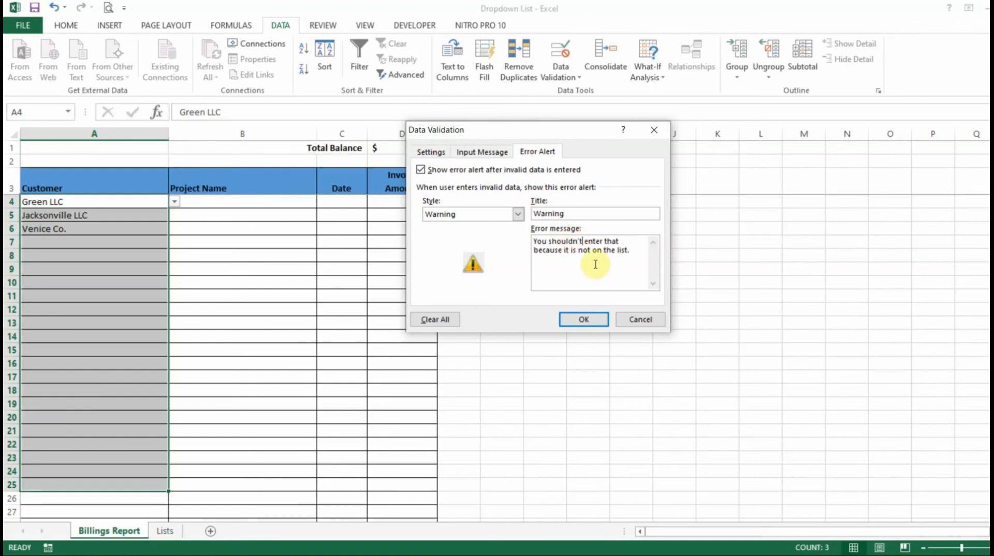
click(595, 322)
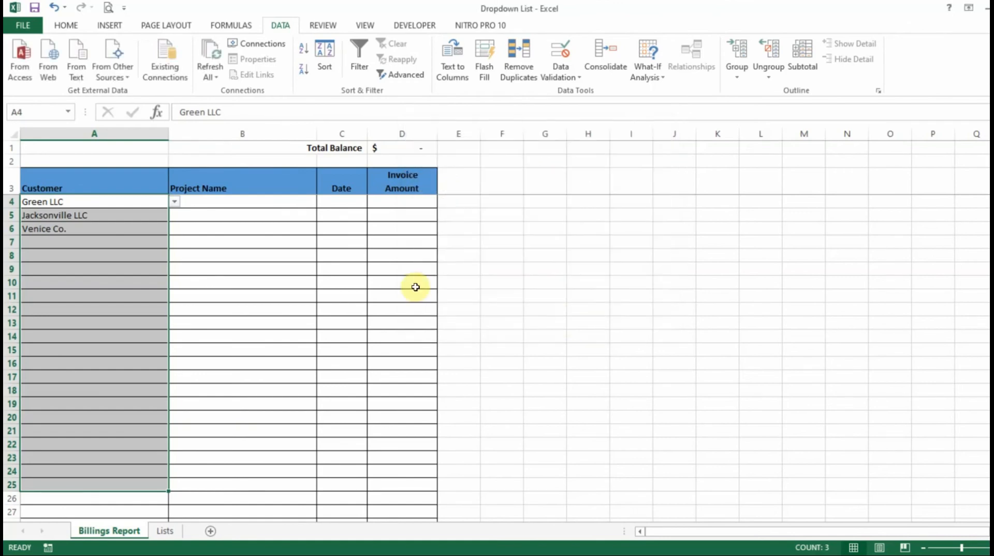
Test the Warning alert by entering a;lkdjsa;jds;fkjafdlka in Customer cell A7, and decline to continue.
click(134, 256)
click(136, 239)
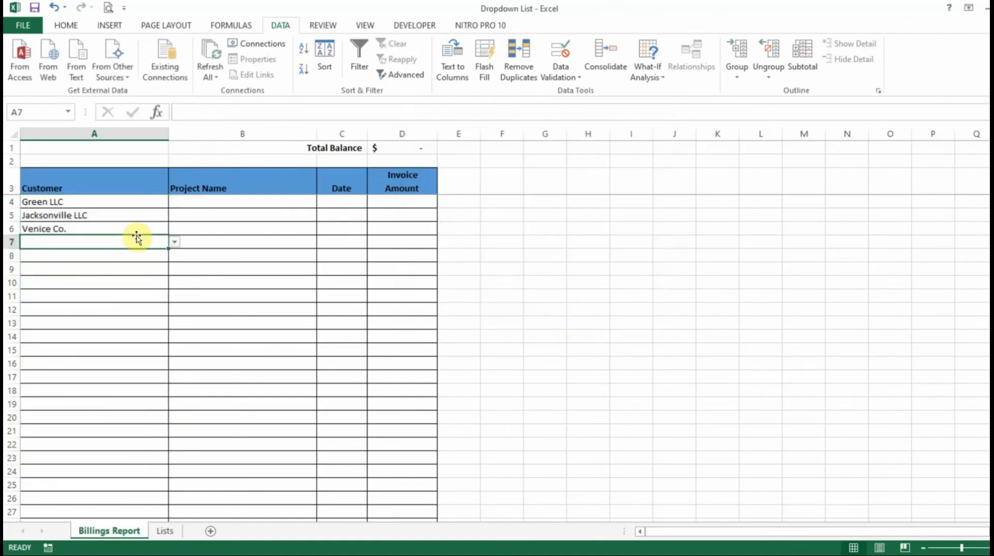
text(a;lkdjsa;jds;fkjafdlka)
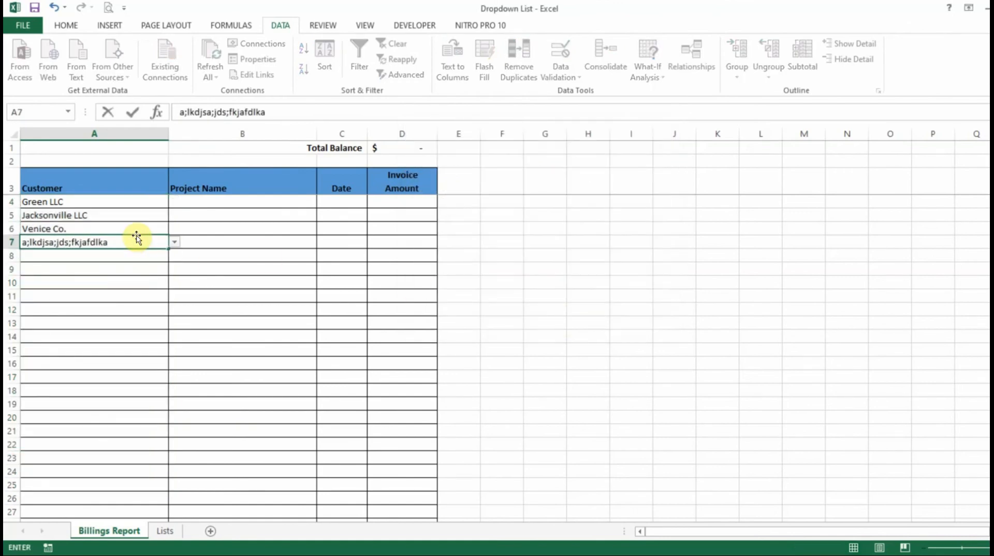
key(Return)
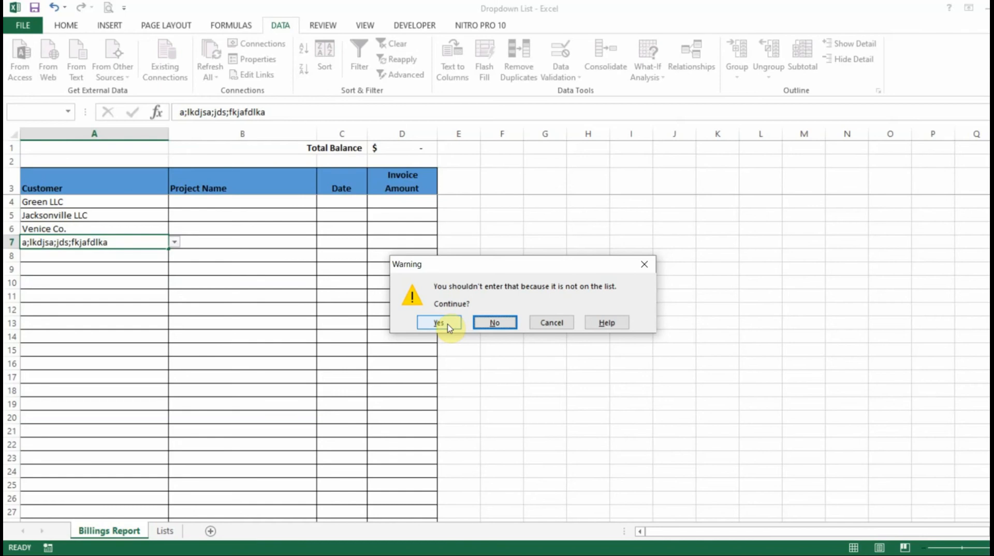
click(495, 323)
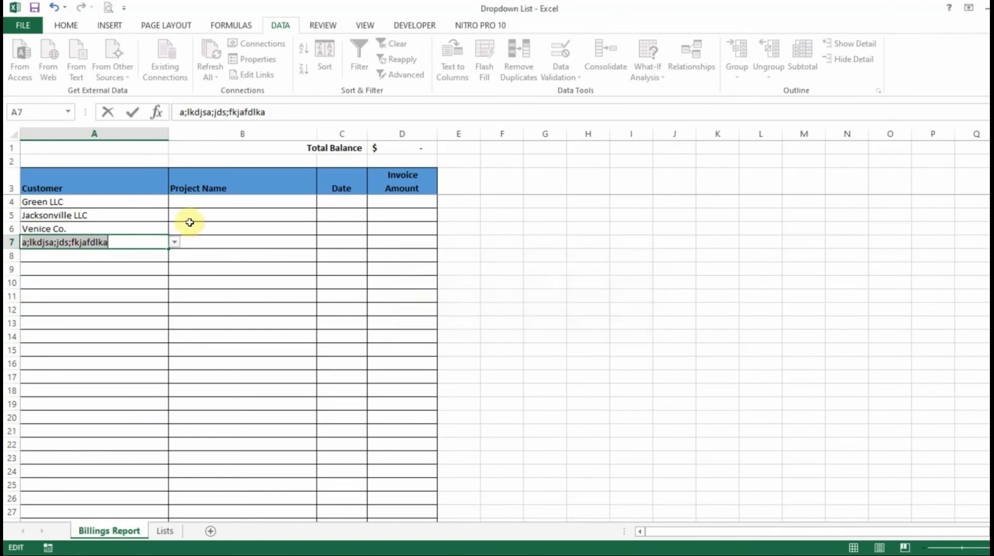
Commit the off-list entry in Customer cell A7 by choosing to continue past the warning.
click(158, 244)
click(175, 243)
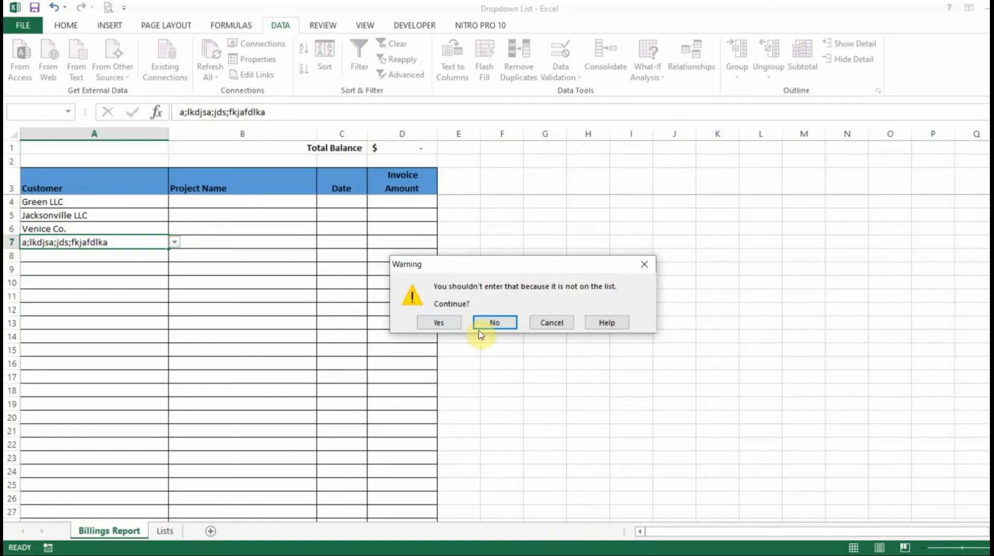
click(440, 323)
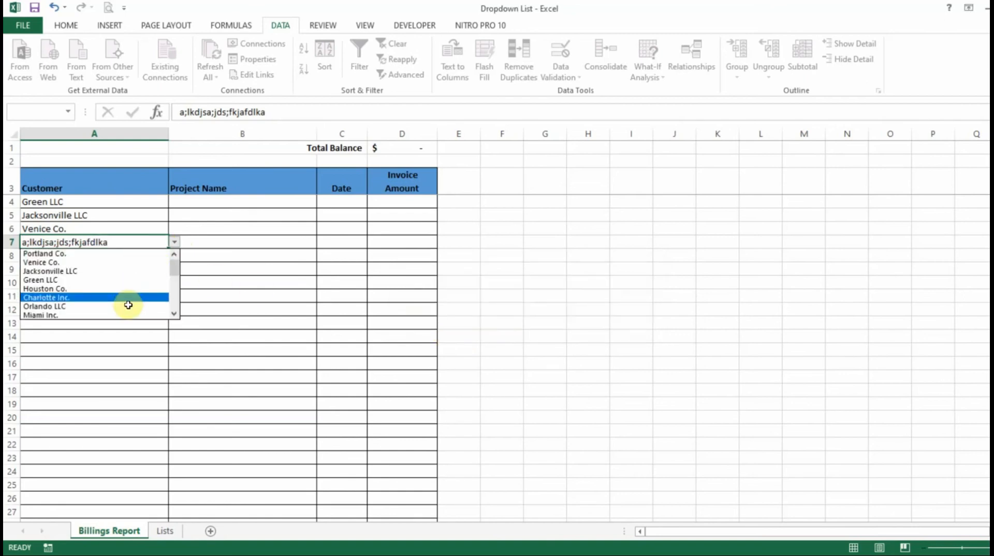
click(259, 308)
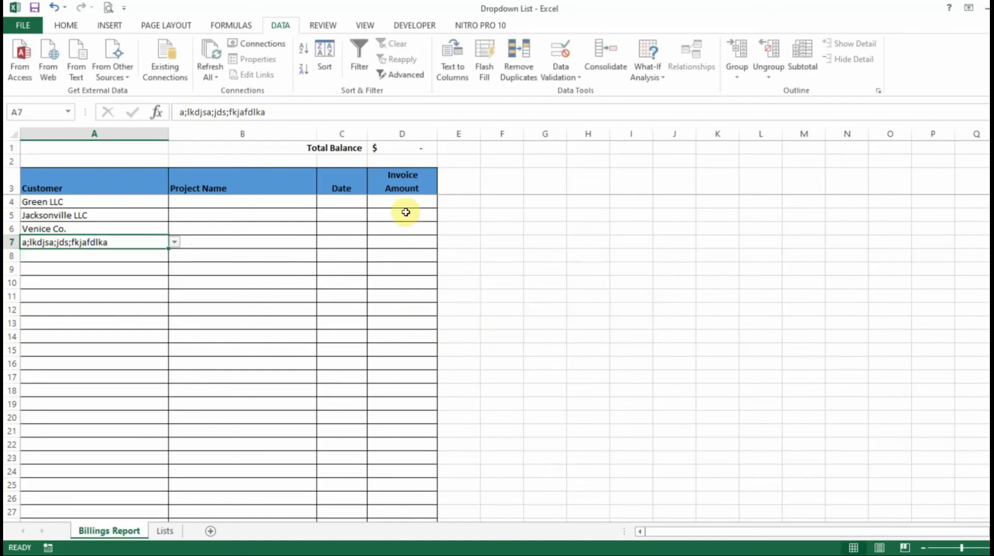
Change the validation error alert of cells A4:A25 to the Information style and apply it.
click(99, 203)
drag(96, 217, 69, 486)
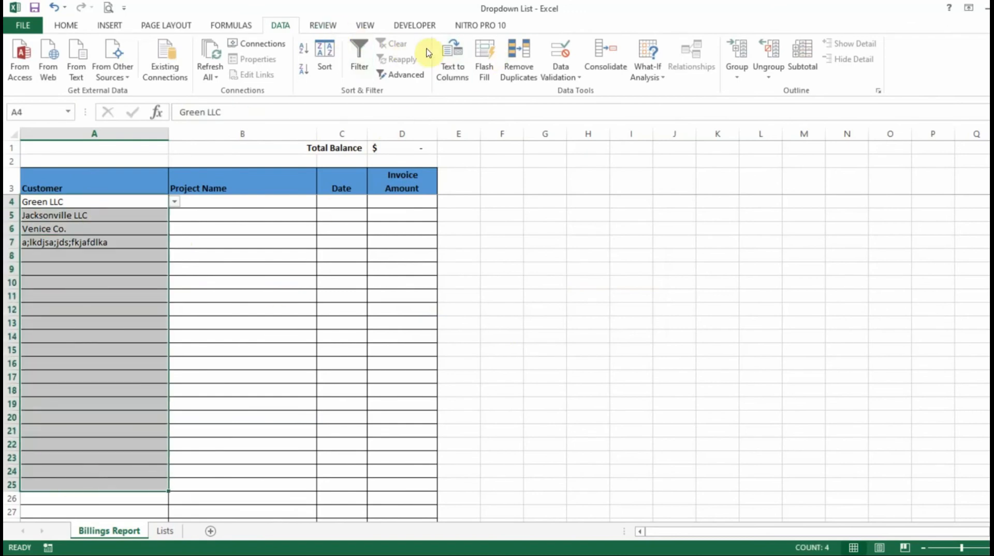
click(555, 82)
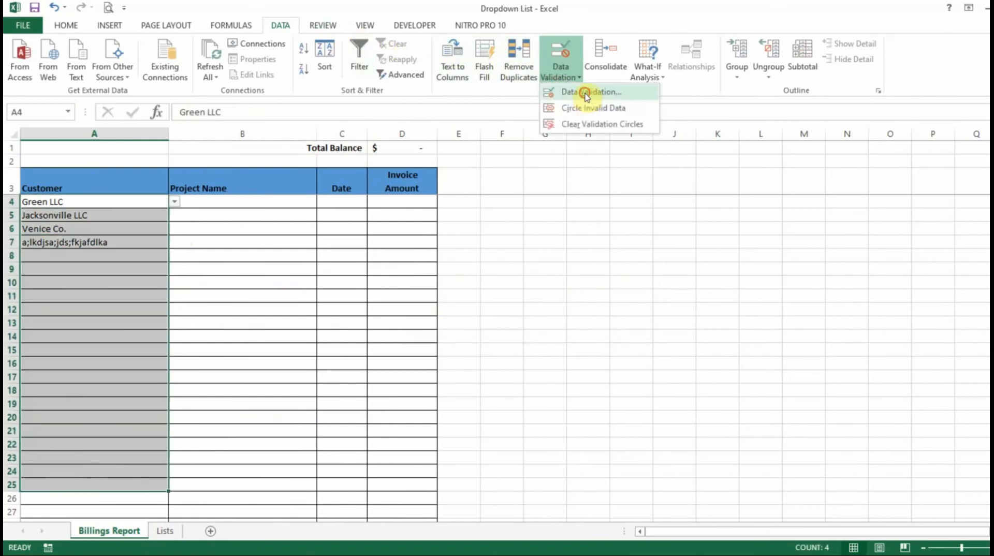
click(584, 93)
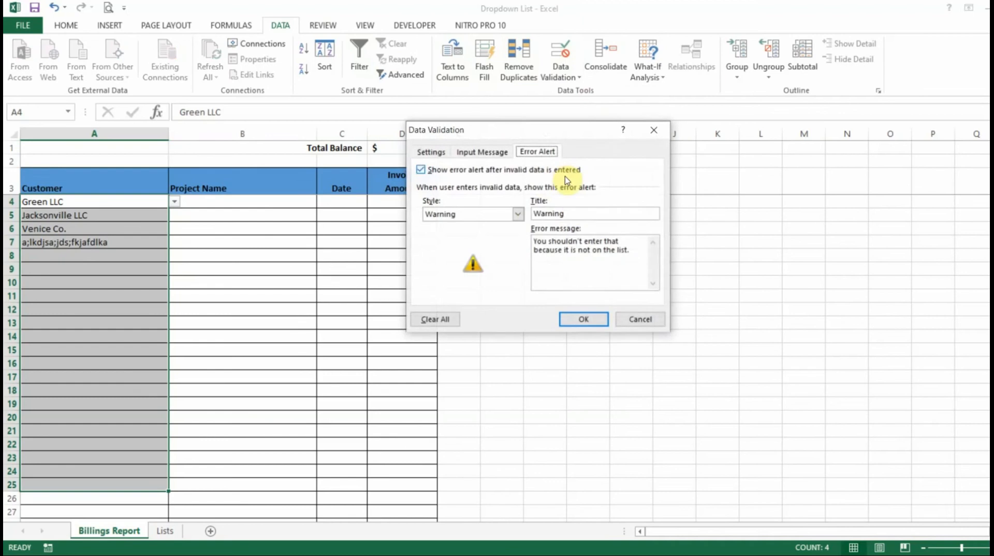
click(517, 214)
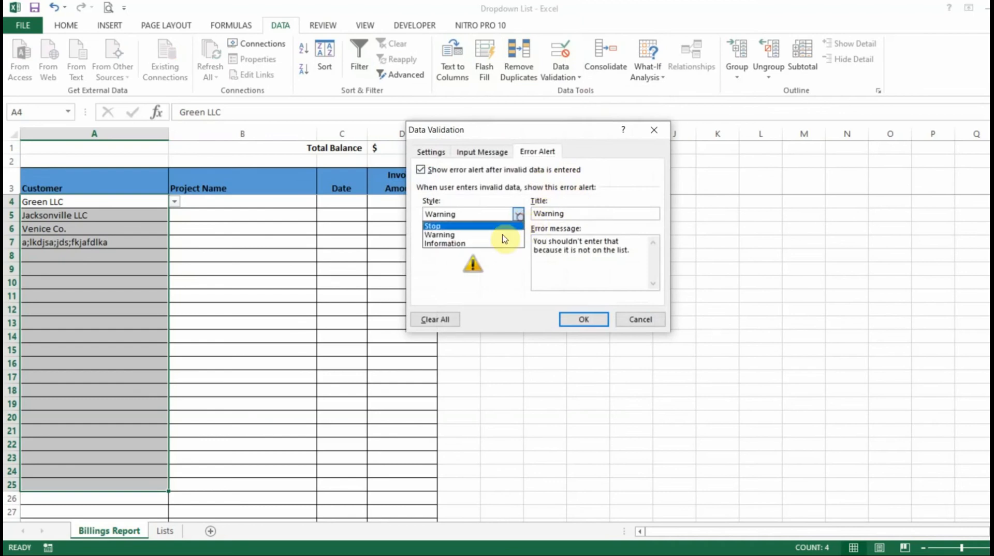
double_click(555, 213)
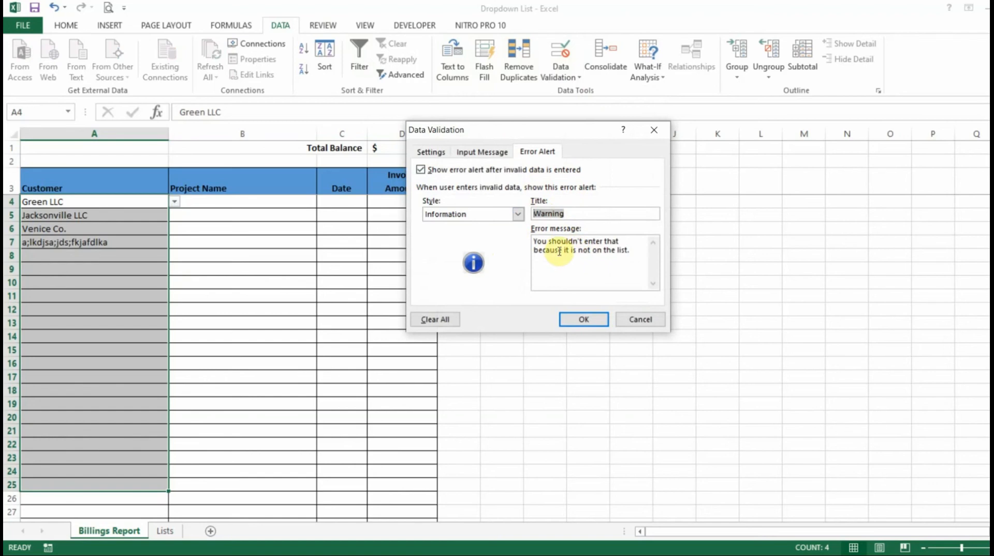
click(583, 320)
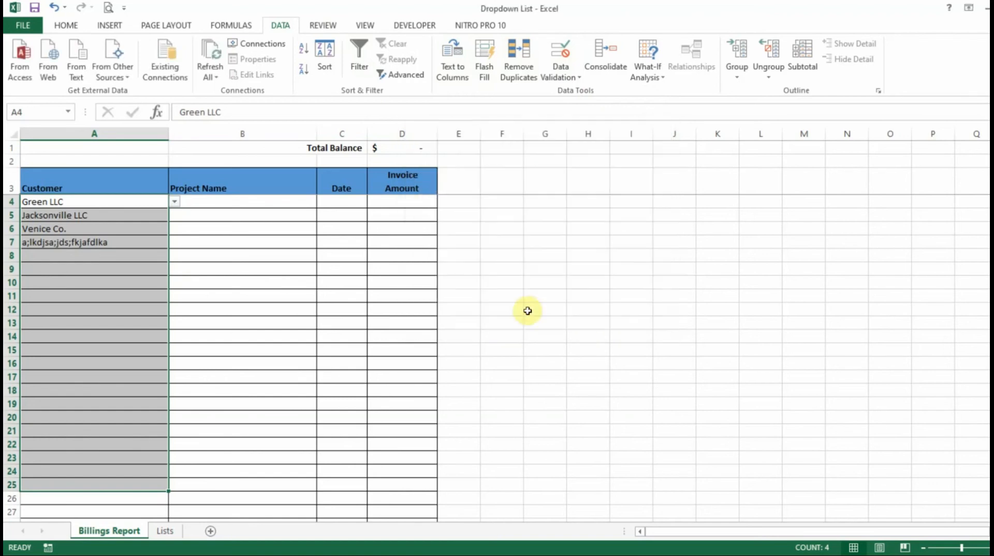
Test the Information alert by replacing the entry in Customer cell A7 with ;skjfdlksjfdkgs;l, and accept the entry.
click(122, 244)
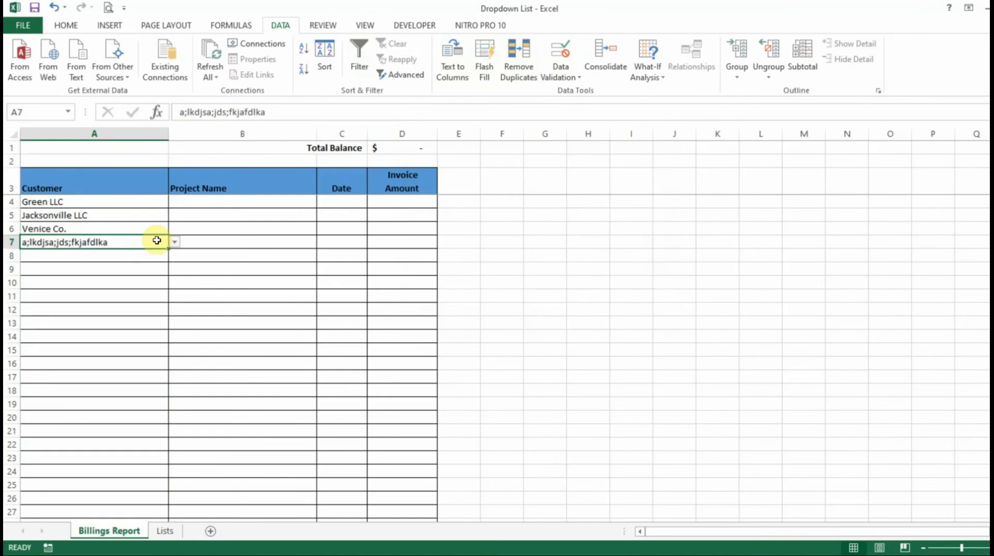
double_click(158, 241)
key(BackSpace)
key(BackSpace)
key(BackSpace)
key(BackSpace)
key(BackSpace)
key(BackSpace)
key(BackSpace)
key(BackSpace)
key(BackSpace)
key(BackSpace)
key(BackSpace)
key(BackSpace)
key(BackSpace)
key(BackSpace)
key(BackSpace)
key(BackSpace)
key(BackSpace)
key(BackSpace)
key(BackSpace)
key(BackSpace)
key(BackSpace)
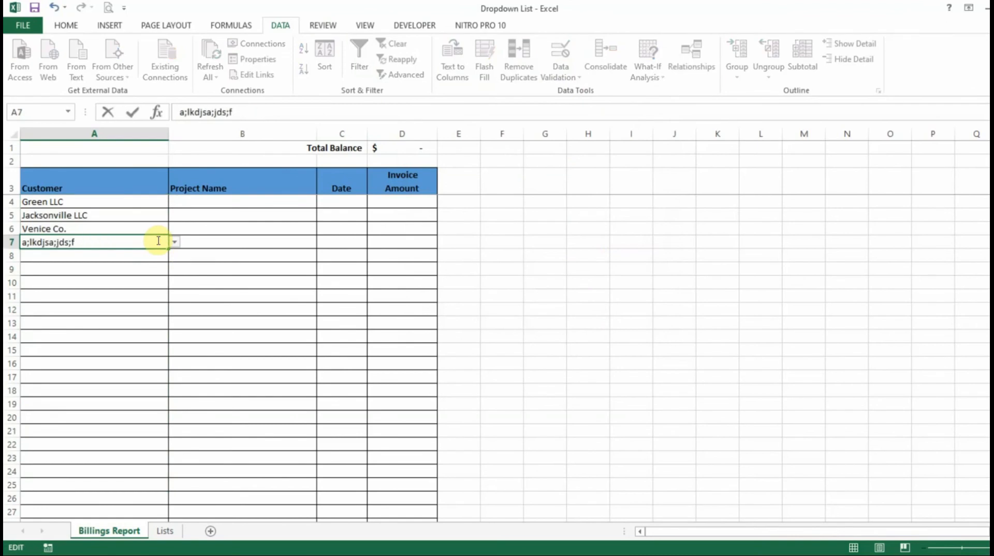
text(;skjfdlksjfdkgs;l)
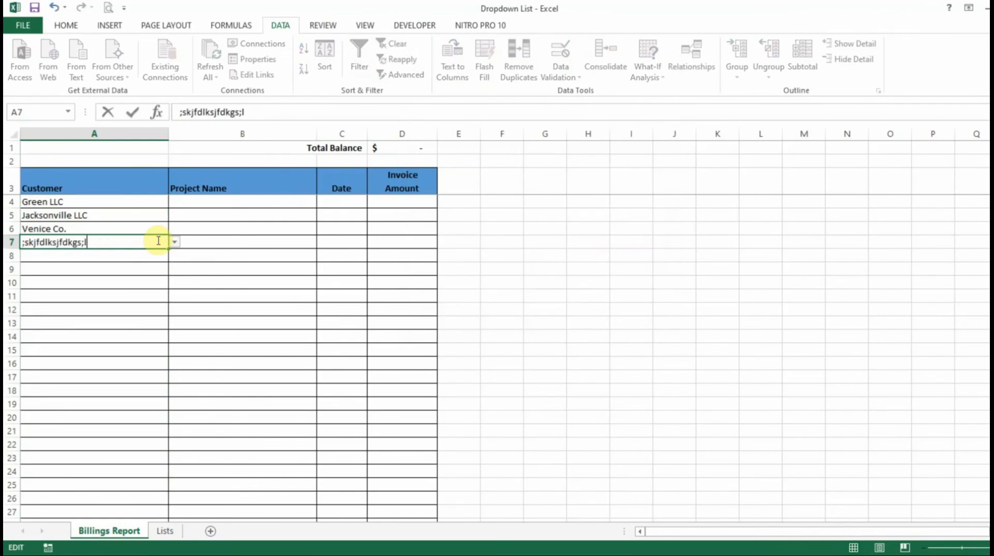
key(Return)
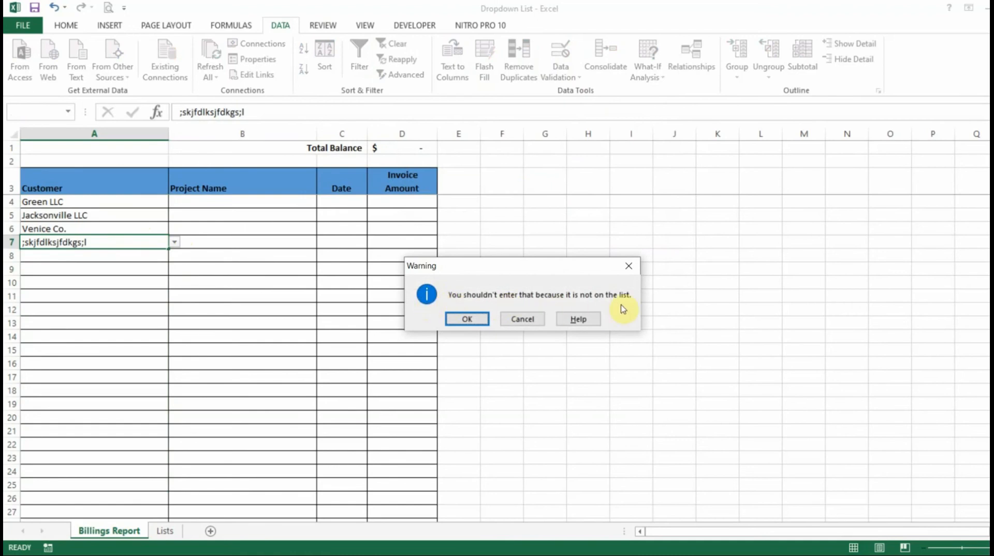
click(467, 318)
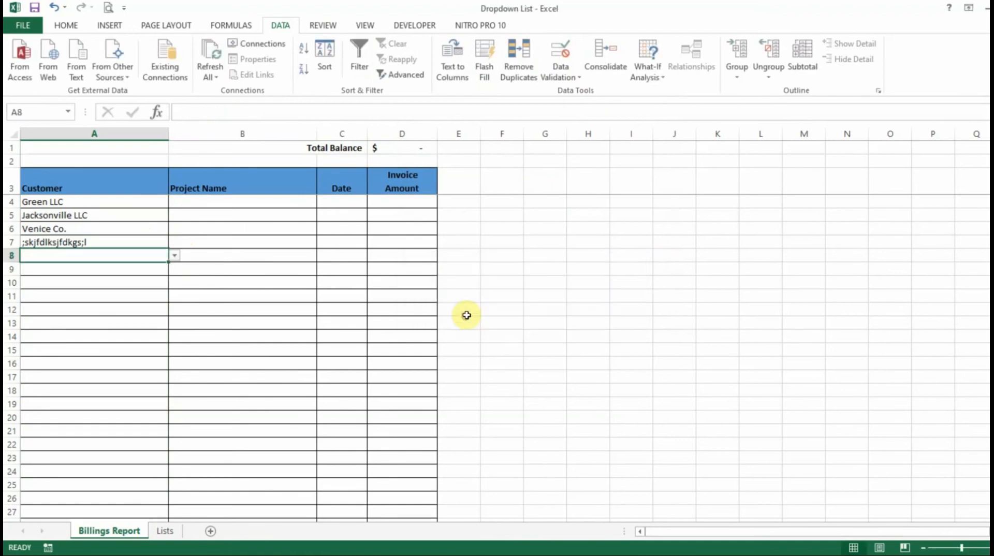
Look at the dropdown of Customer cell A7, and clear the off-list test entry from the cell.
click(95, 294)
click(95, 244)
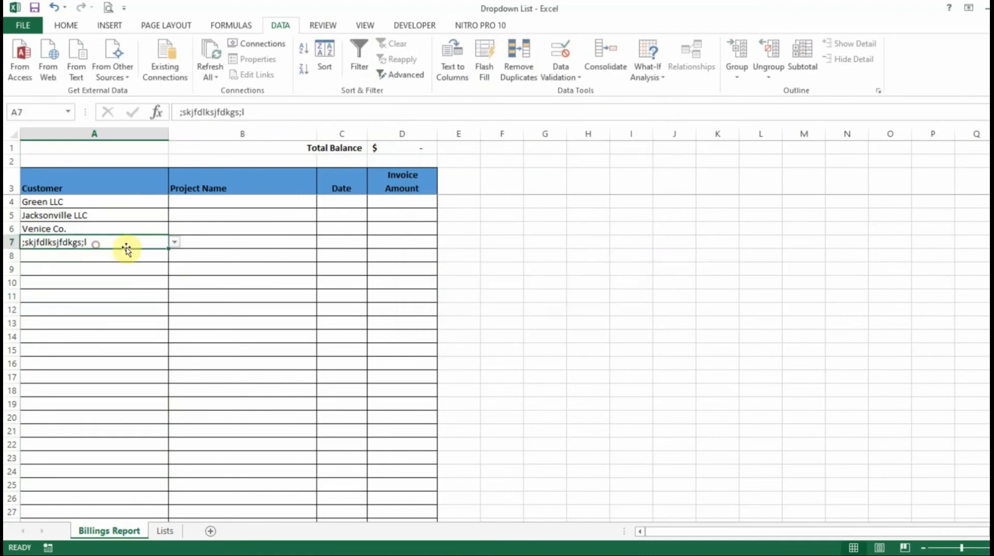
click(175, 242)
click(135, 364)
click(118, 283)
click(107, 241)
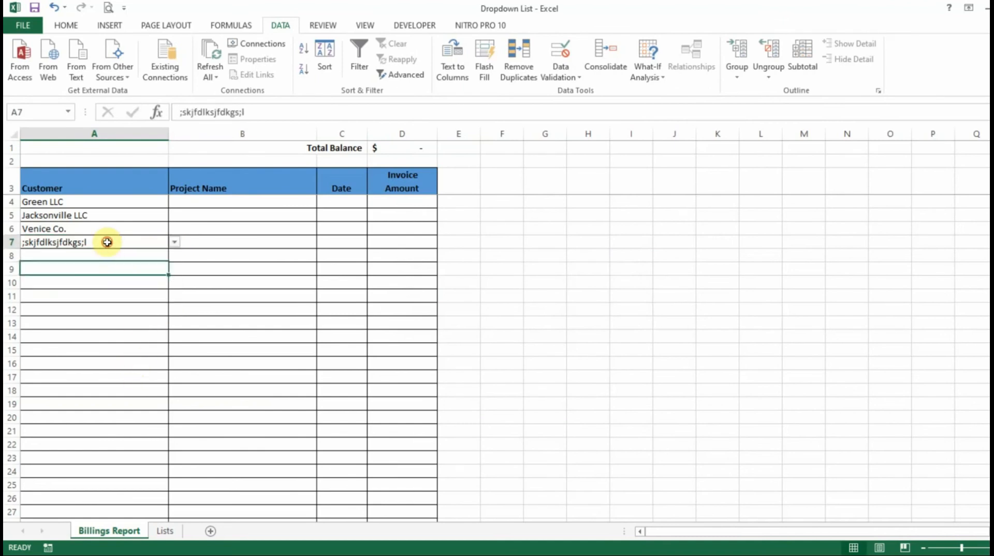
key(Delete)
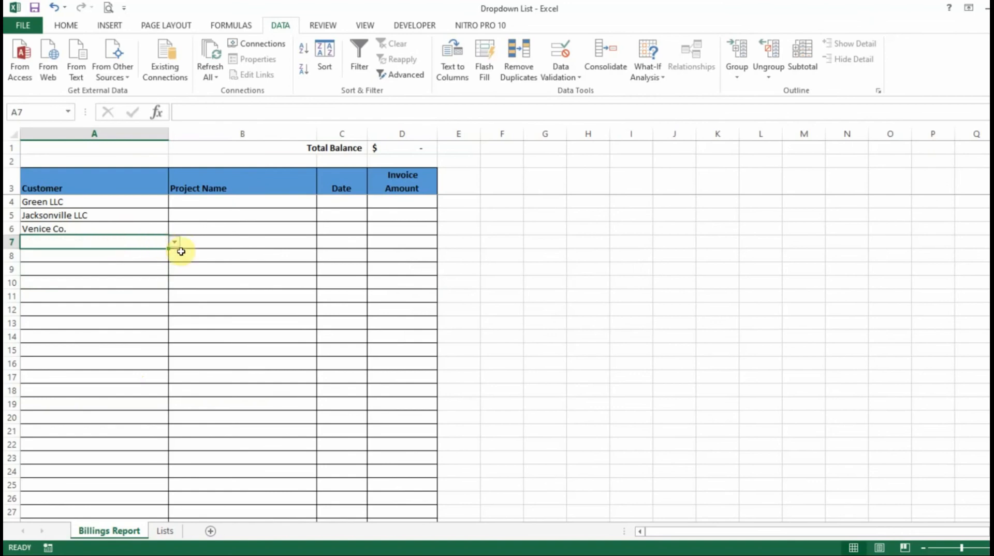
Give cells A4:A25 a validation input message titled "Dropdown" reading "Select your entry from the dropdown.".
drag(95, 201, 86, 483)
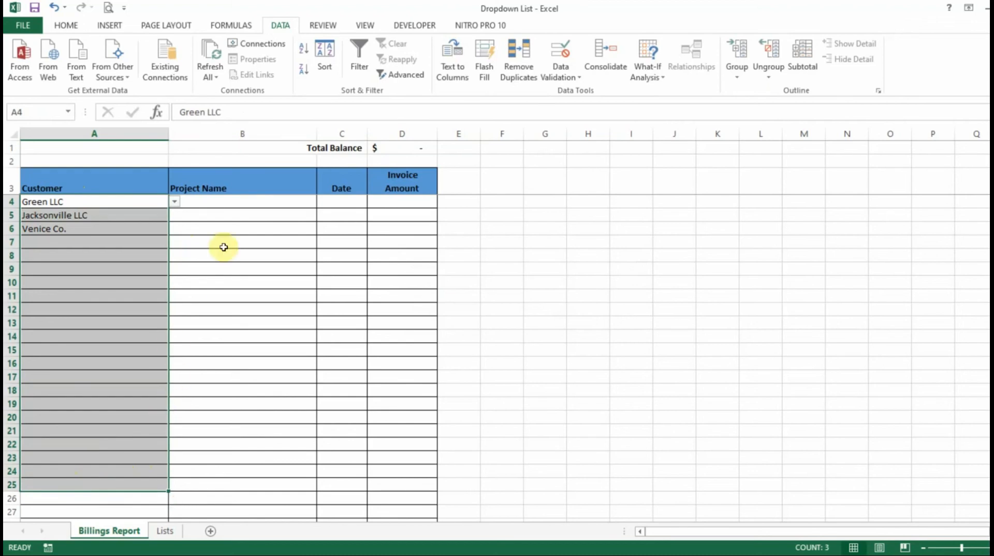
click(562, 76)
click(582, 92)
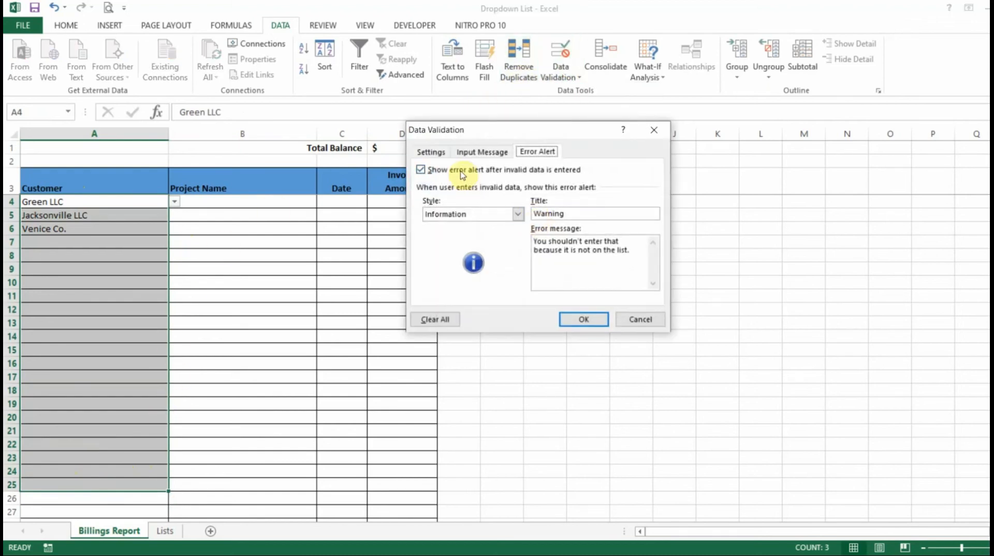
click(474, 153)
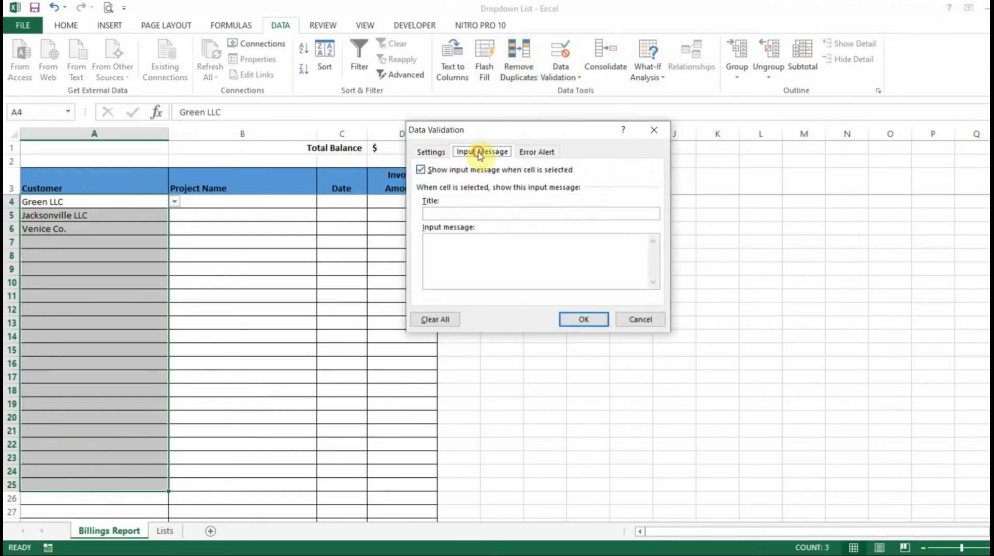
click(469, 214)
click(521, 251)
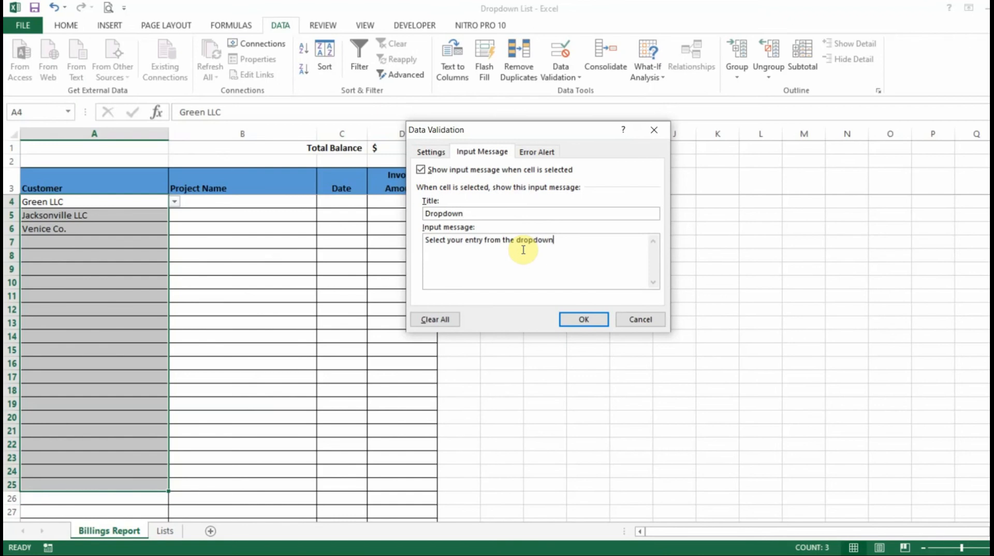
click(593, 322)
Check the input message on Customer cells A6 and A7, and choose Green LLC from the dropdown in A7.
click(339, 350)
click(111, 226)
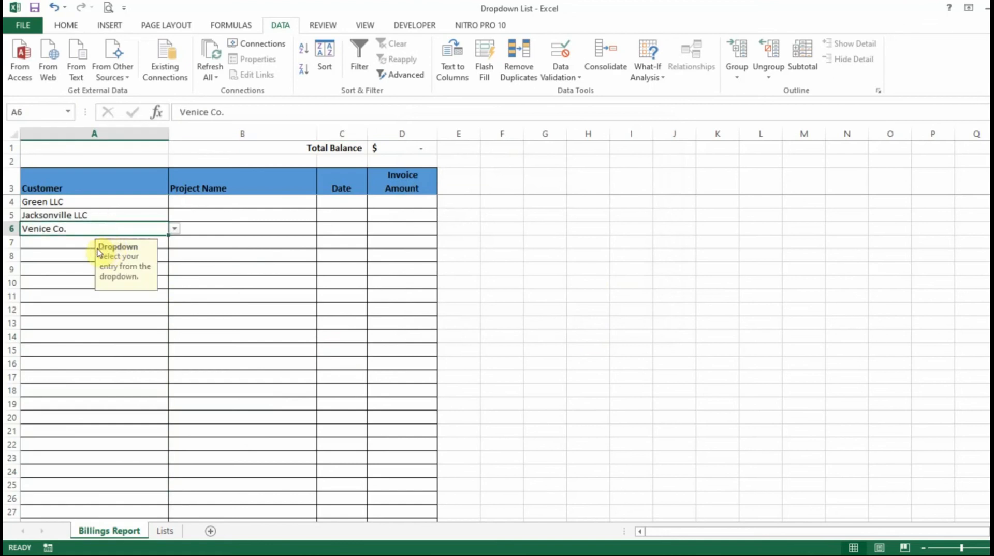
click(83, 243)
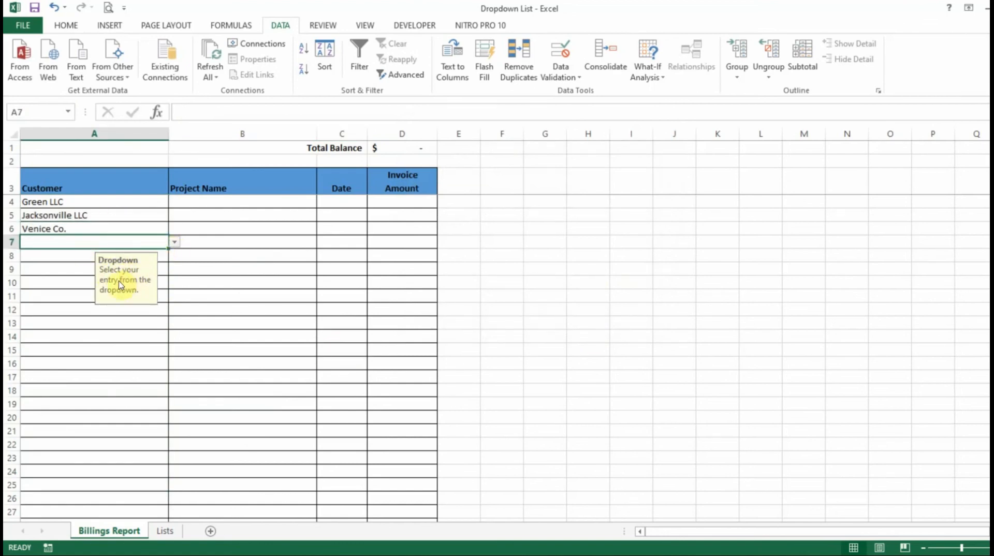
click(174, 243)
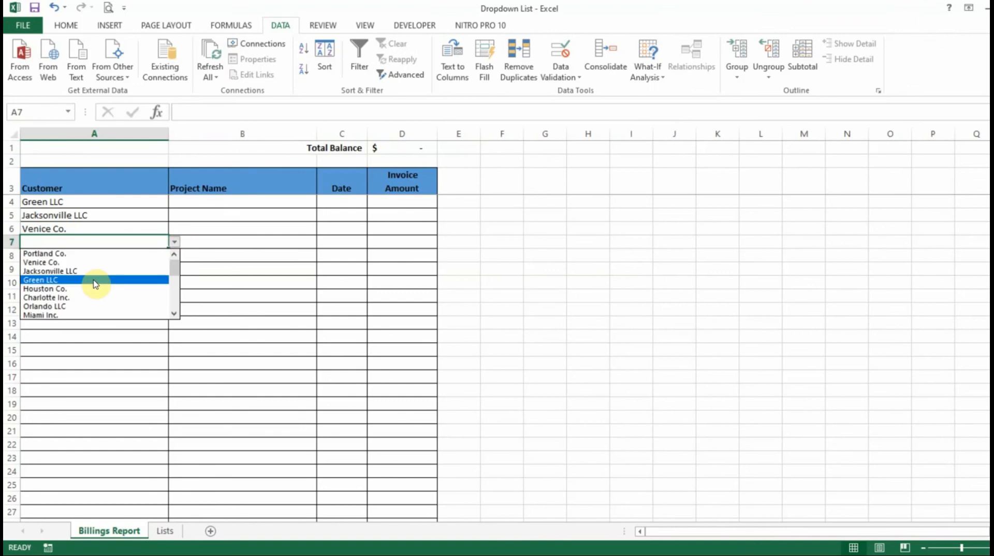
click(96, 281)
click(76, 311)
click(72, 244)
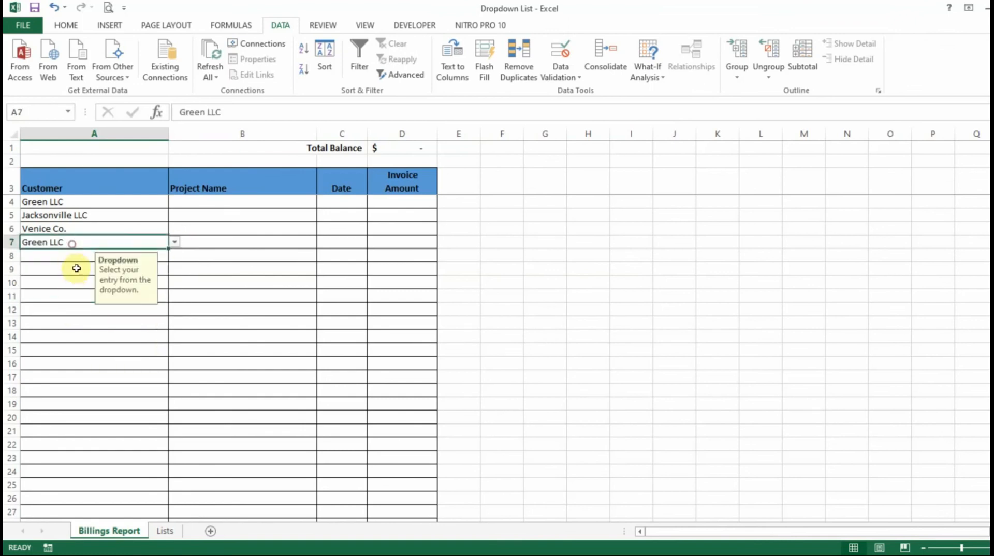
Check the input message on other Customer cells, and browse the dropdown list of A12 to its end without choosing an entry.
click(76, 268)
click(91, 346)
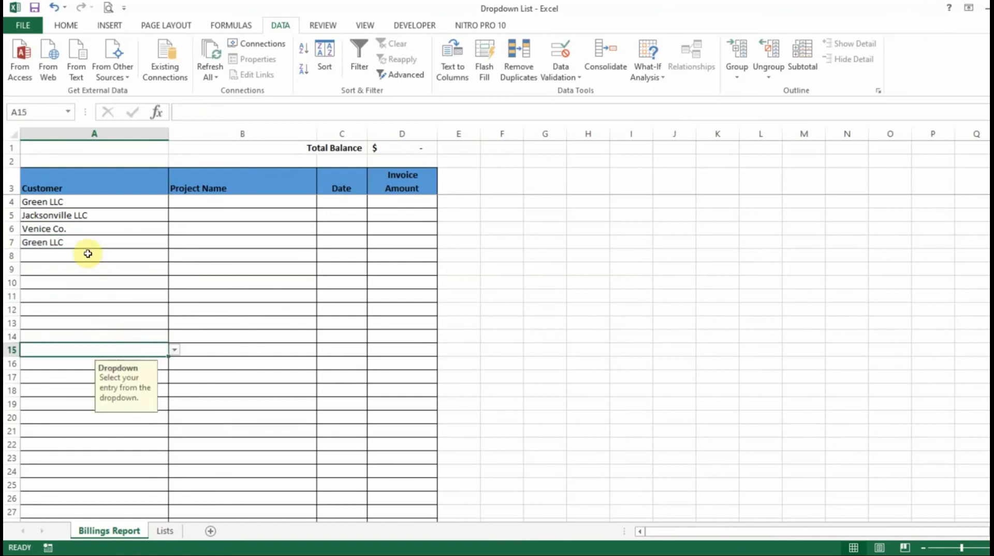
drag(102, 202, 82, 491)
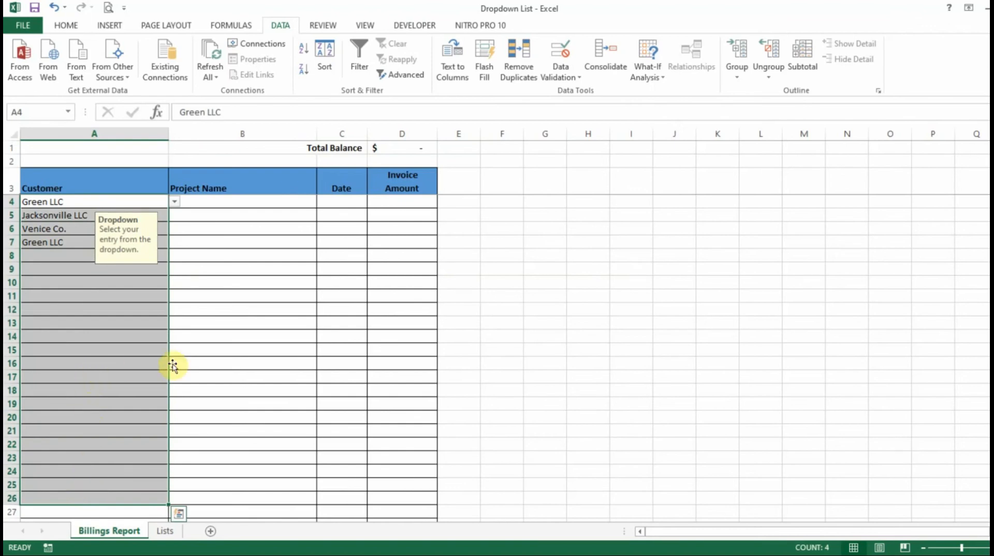
click(94, 311)
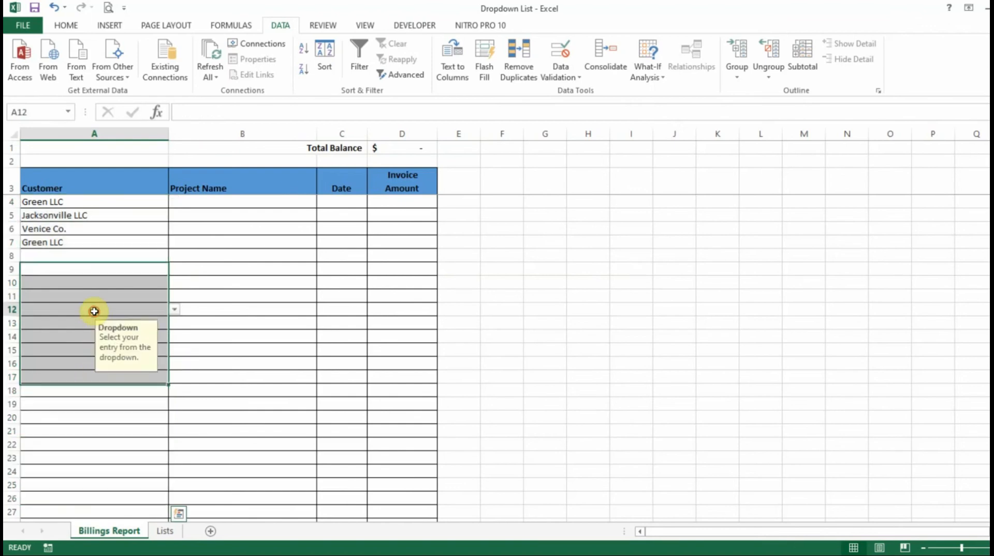
click(175, 310)
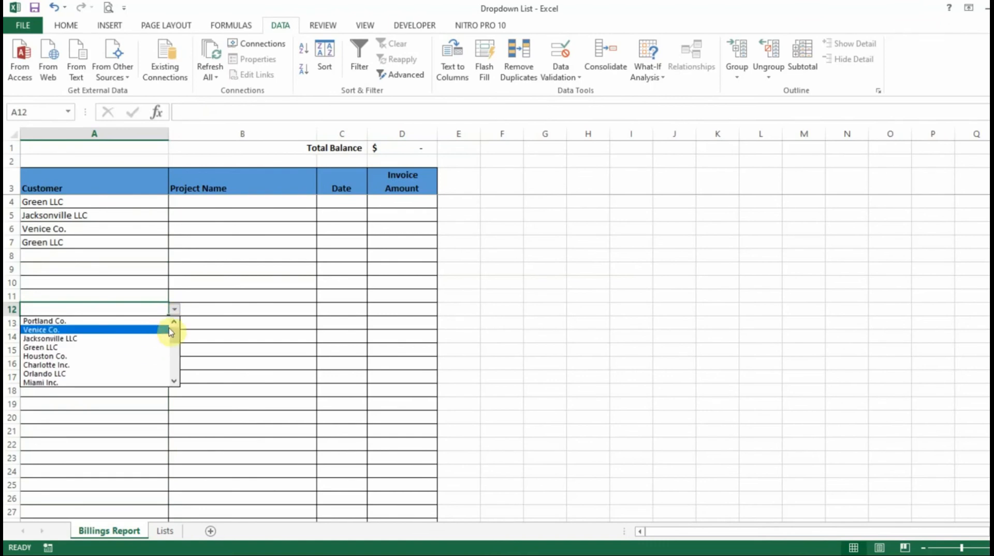
drag(174, 335, 175, 376)
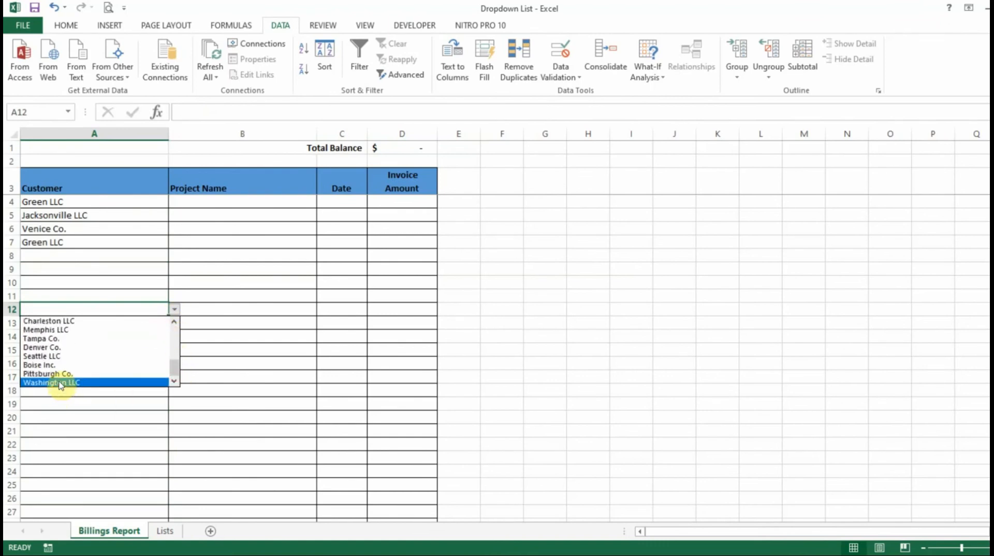
click(110, 449)
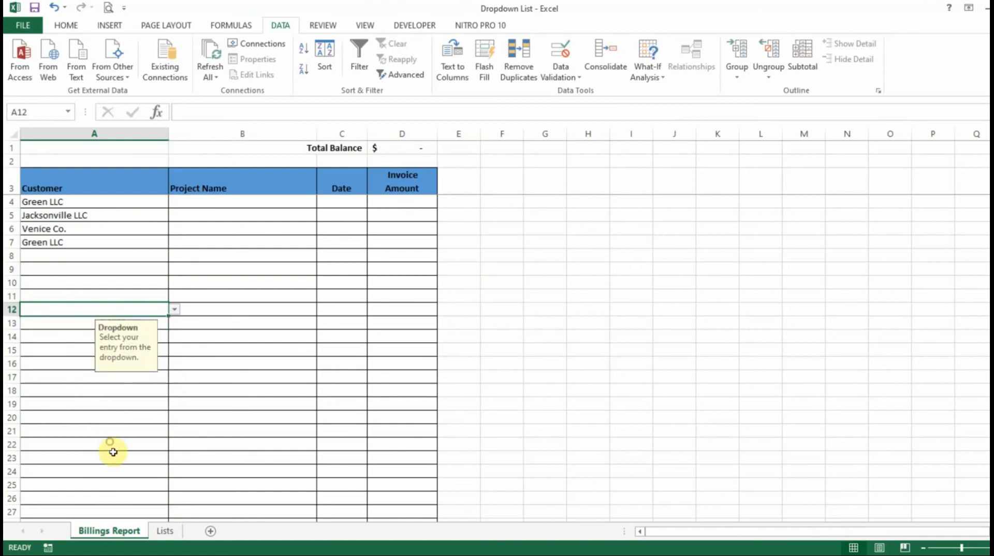
Add the customer Calgary Co. in cell A26 of the Lists sheet.
click(165, 532)
click(83, 486)
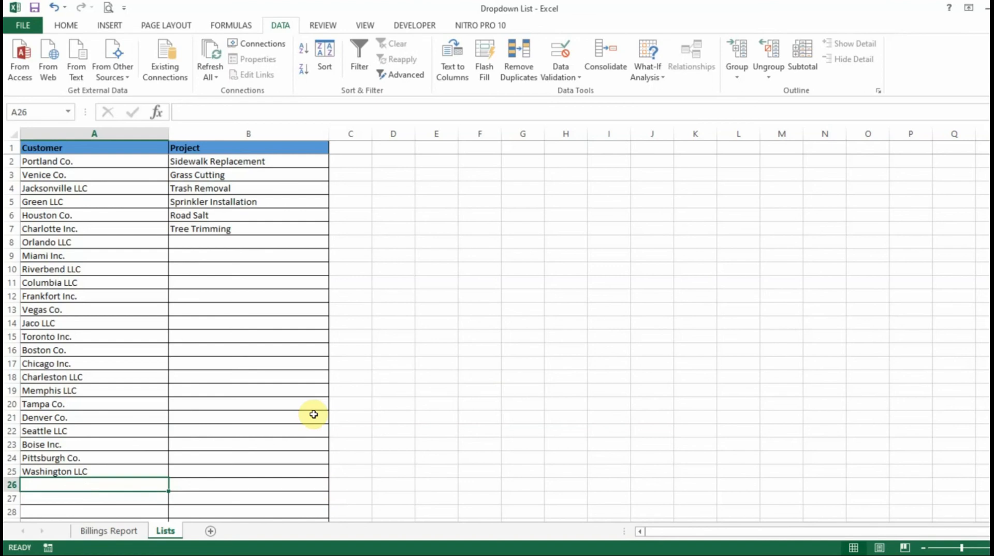
text(Calgary Co.)
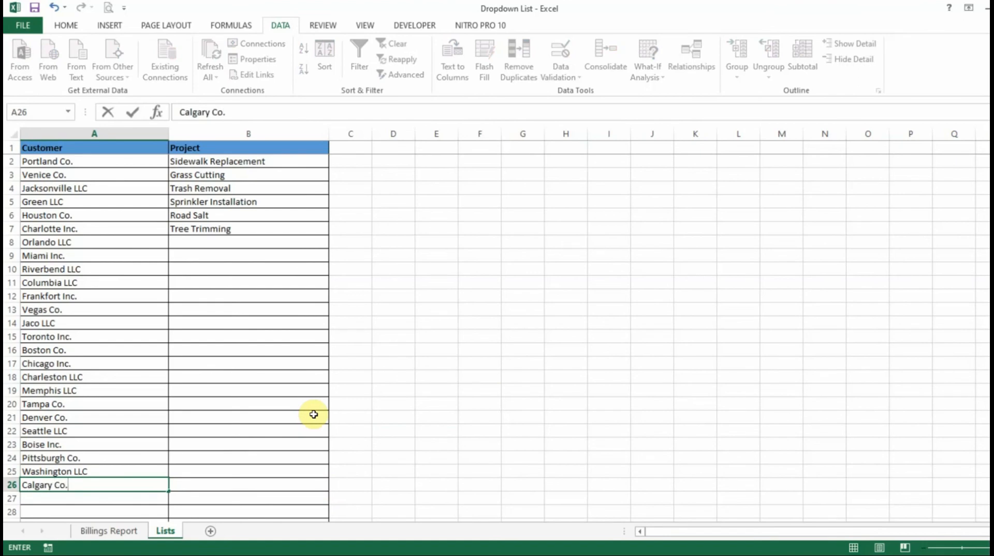
click(60, 483)
Look through the dropdown list of Customer cell A18 on the Billings Report sheet to its end, without choosing an entry.
click(124, 532)
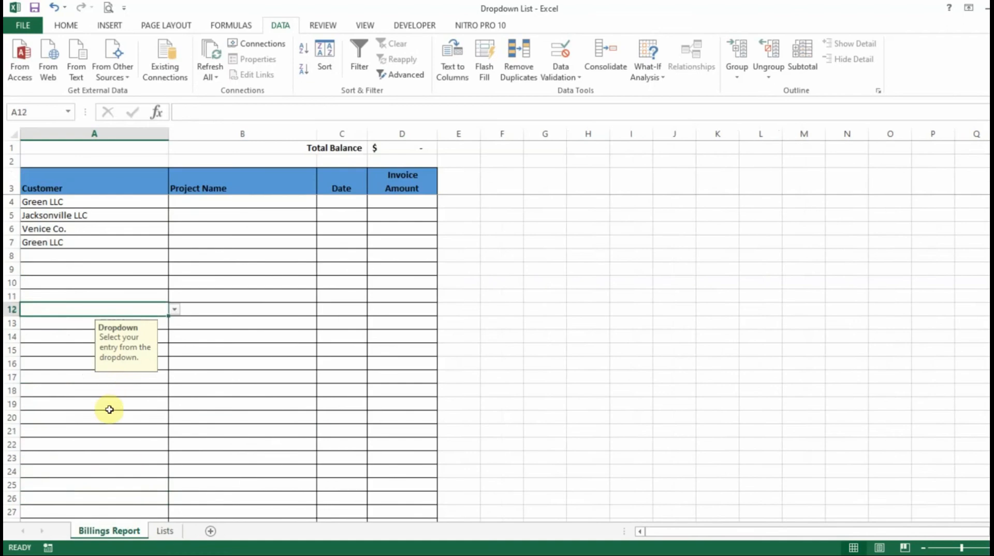
click(103, 389)
click(175, 392)
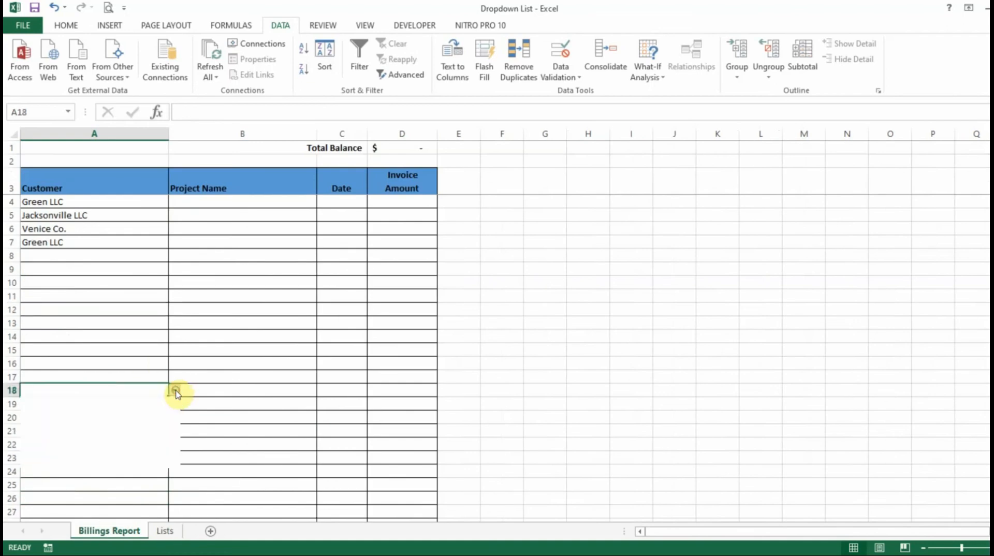
drag(174, 420, 175, 455)
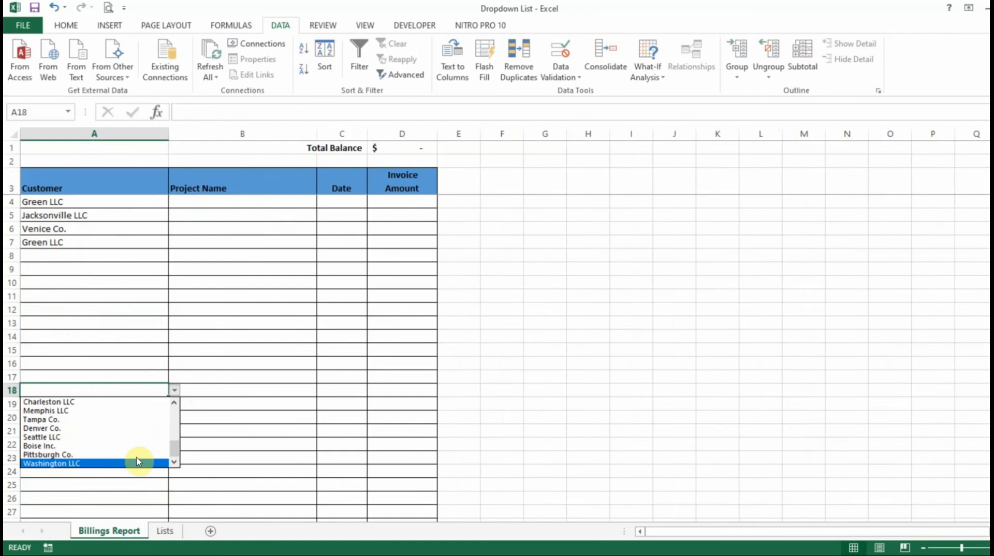
click(132, 290)
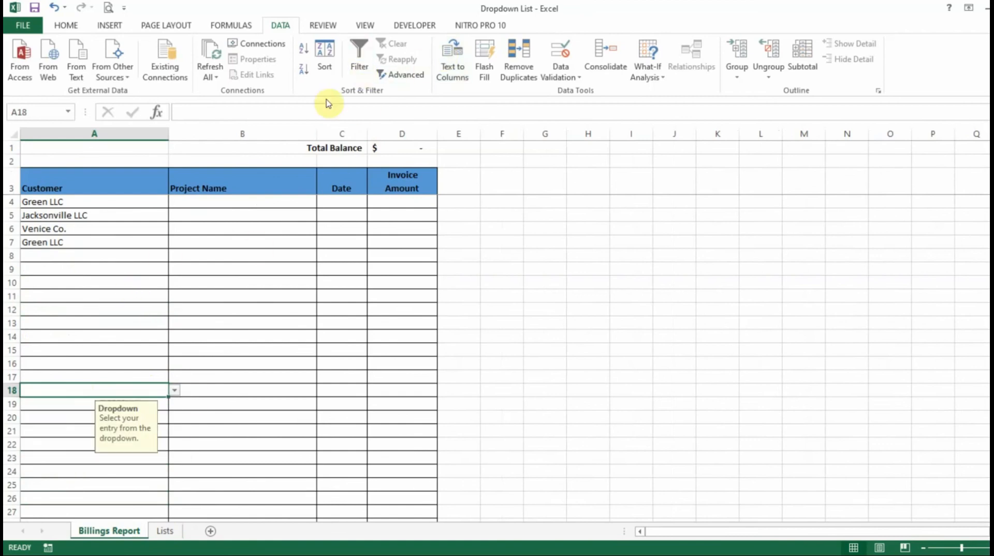
click(165, 26)
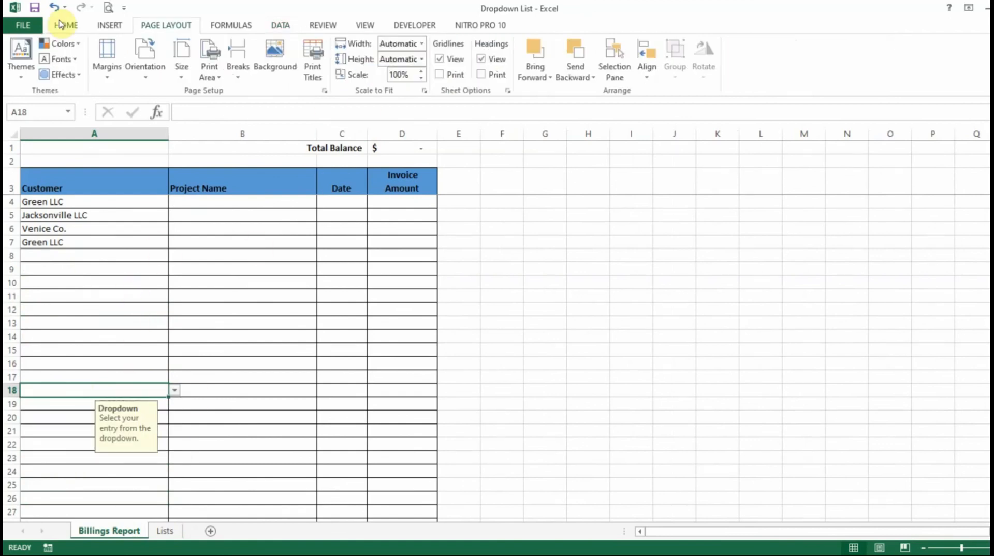
click(245, 27)
click(382, 56)
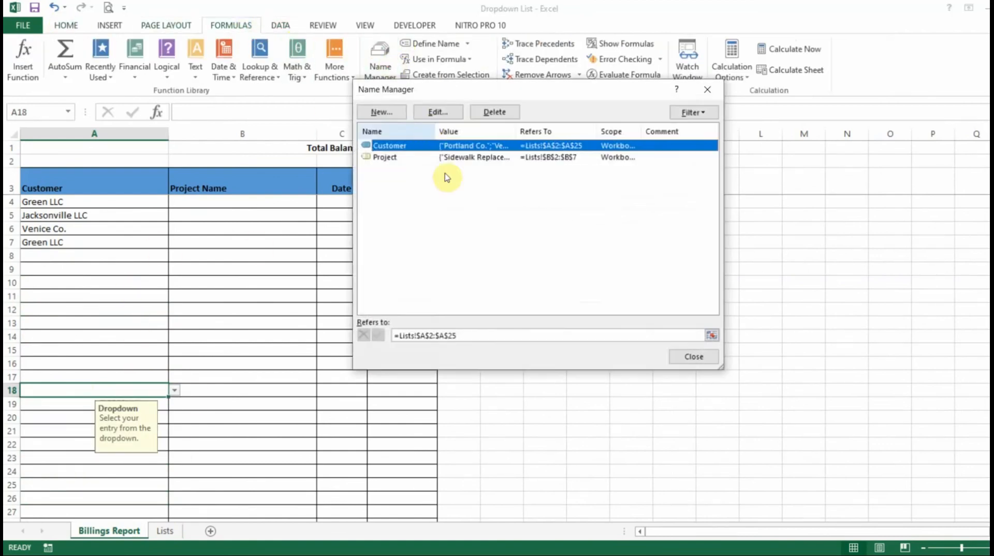
double_click(413, 146)
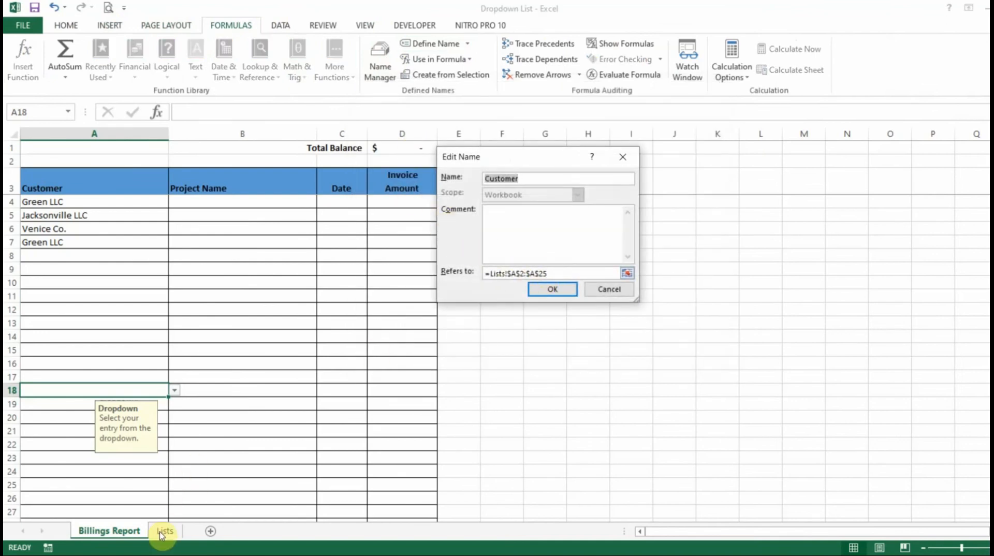
click(605, 290)
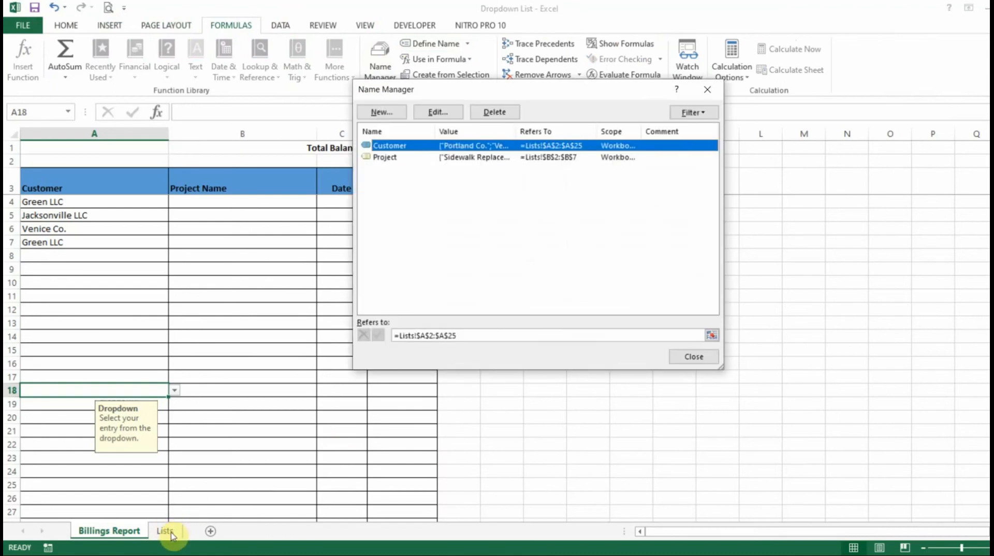
click(689, 357)
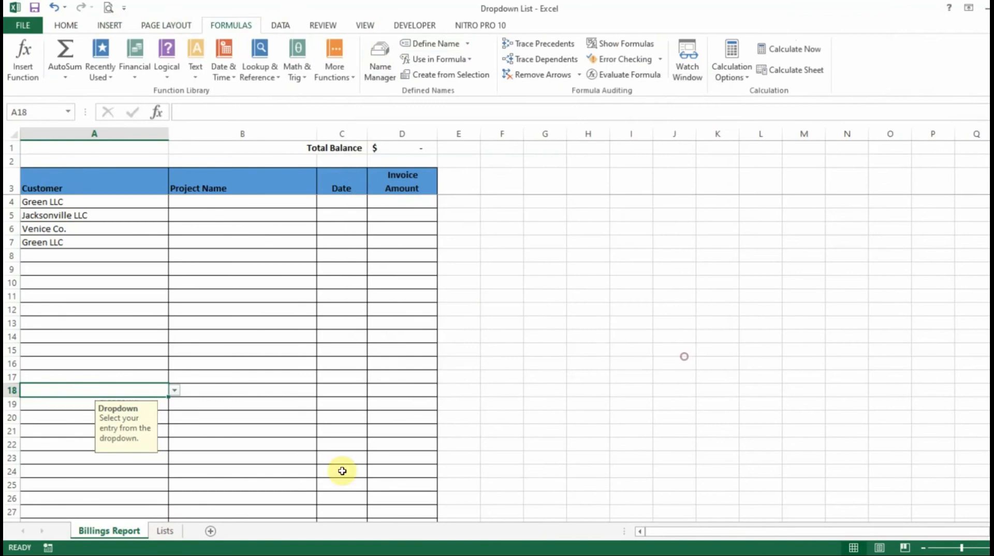
With the Lists sheet showing, redefine the Customer named range to refer to =Lists!$A$2:$A$32.
click(165, 530)
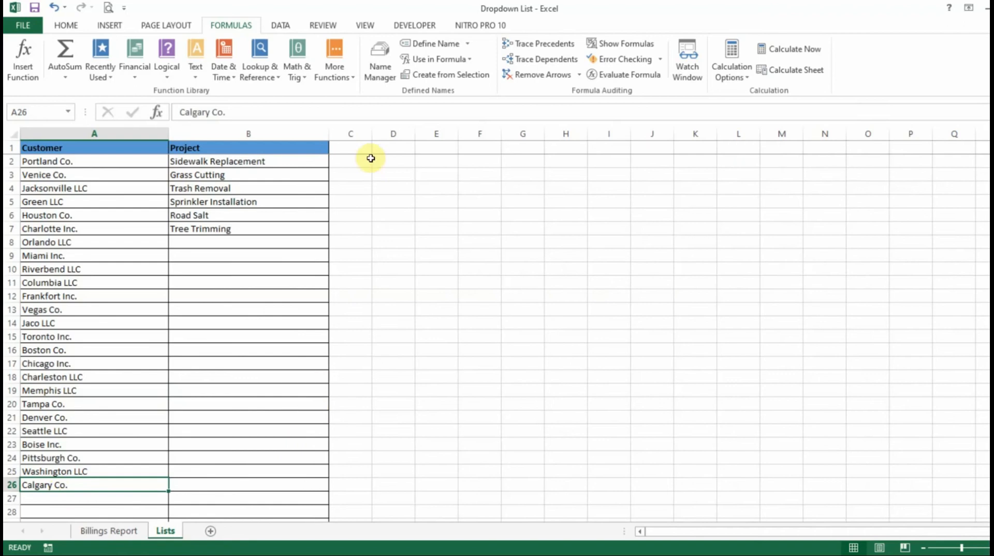
click(383, 76)
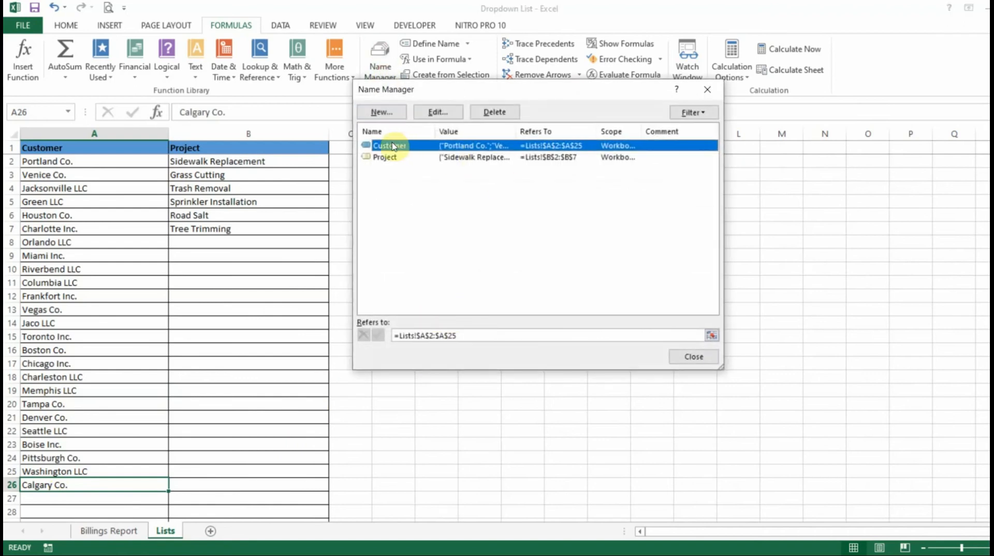
double_click(398, 146)
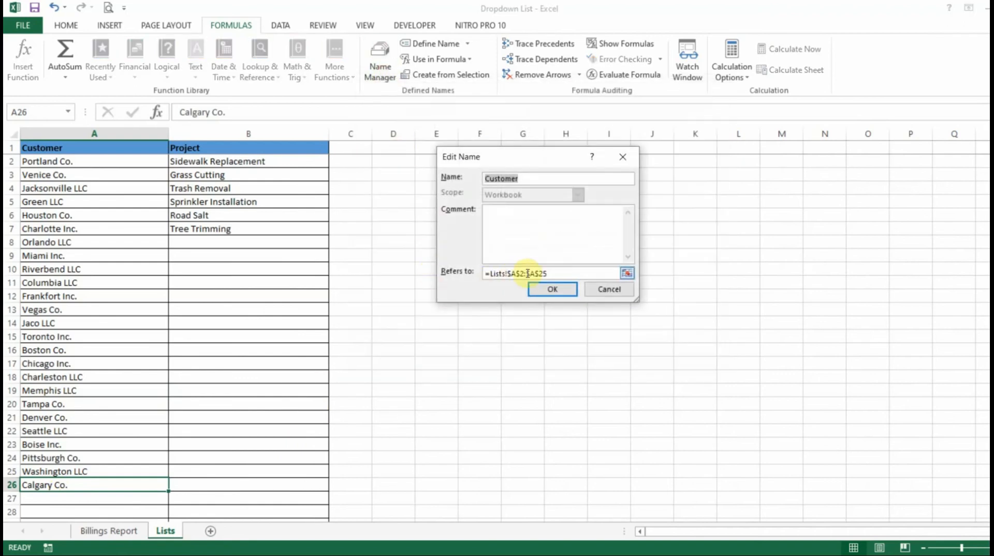
click(553, 274)
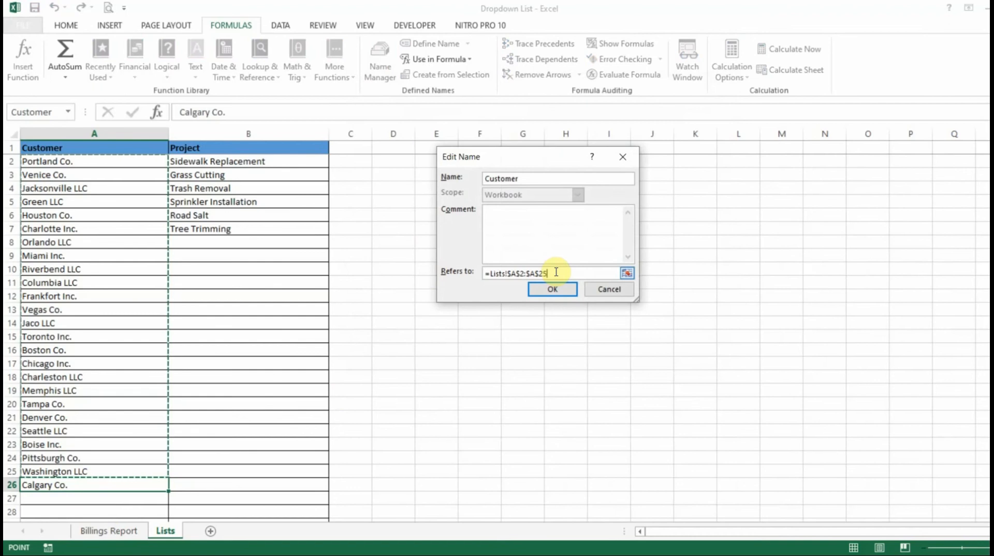
key(BackSpace)
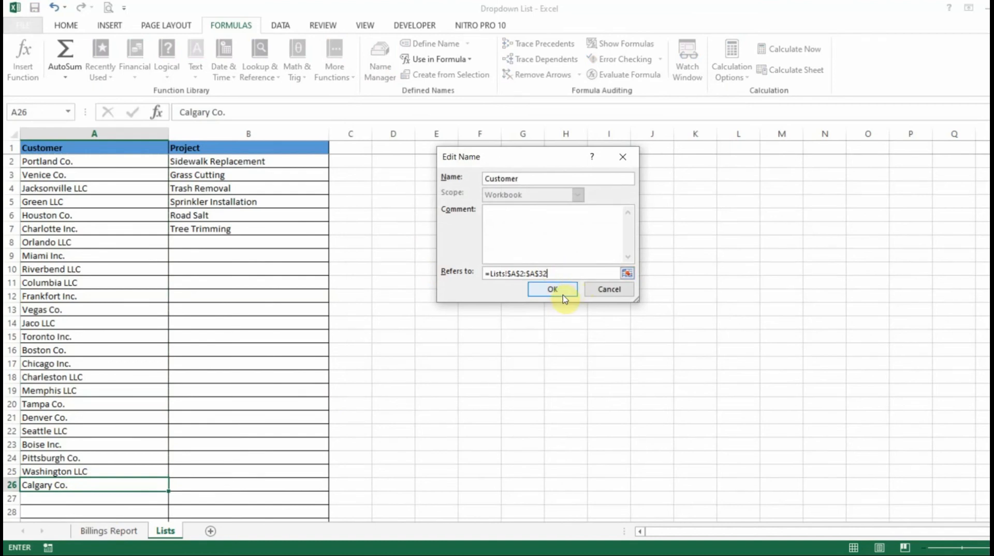
click(563, 293)
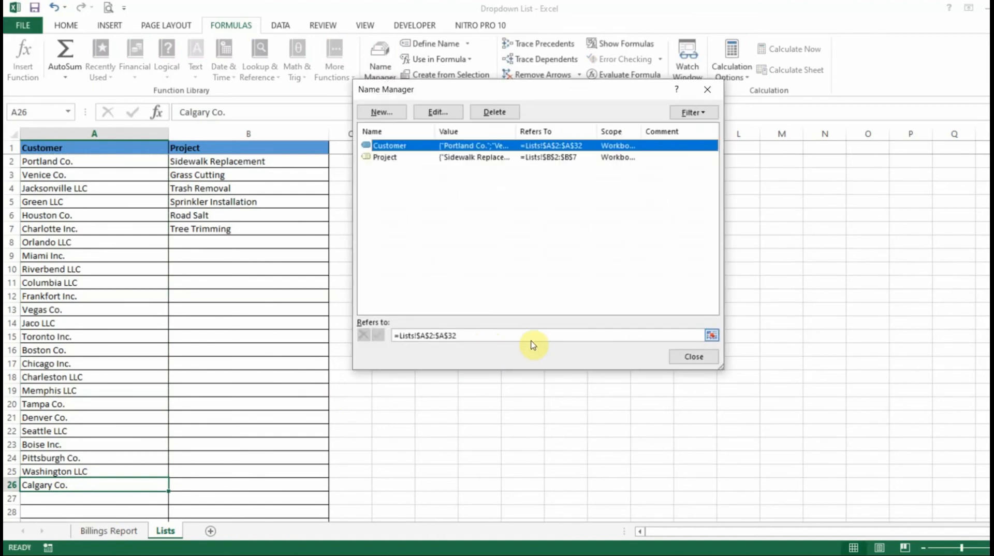
click(694, 356)
click(609, 431)
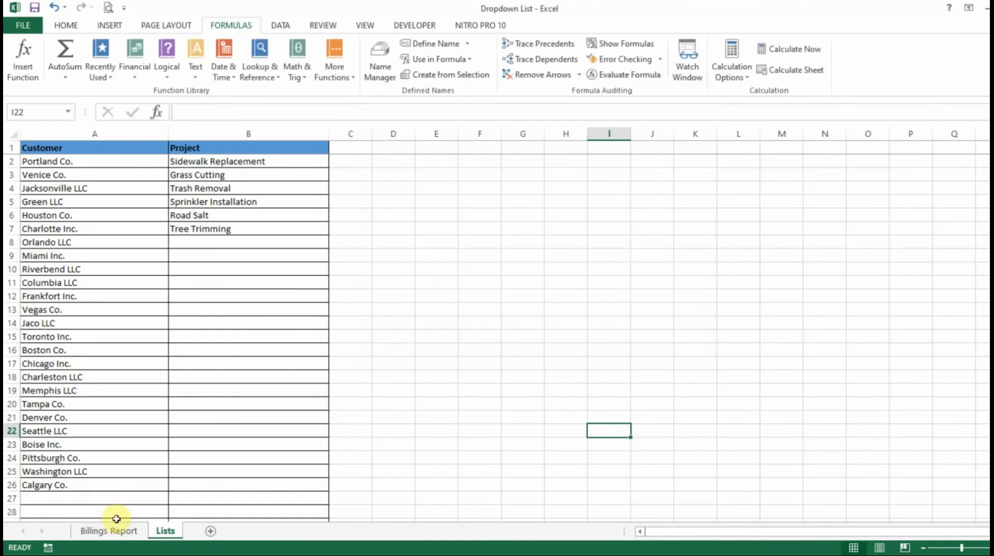
Check the dropdown list of Customer cell A18 on the Billings Report sheet.
click(121, 529)
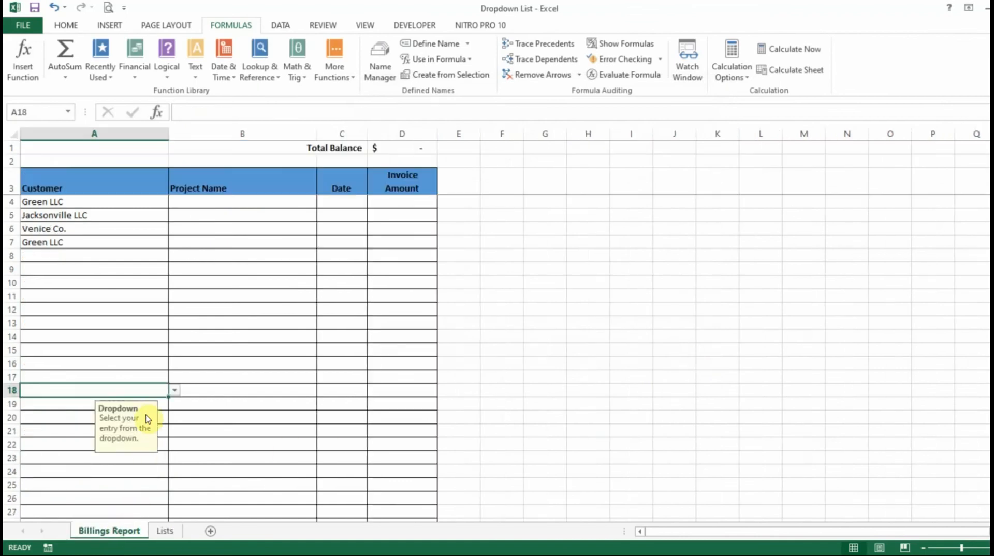
click(173, 392)
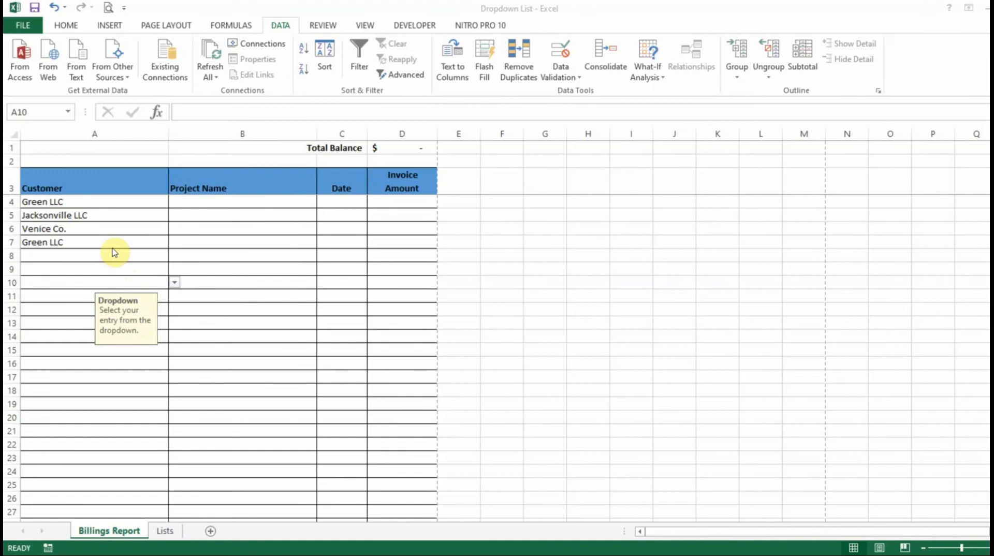
Choose Calgary Co. for A8, Chicago Inc. for A9 and Boston Co. for A10 from the Customer dropdowns.
click(113, 253)
click(113, 255)
click(174, 256)
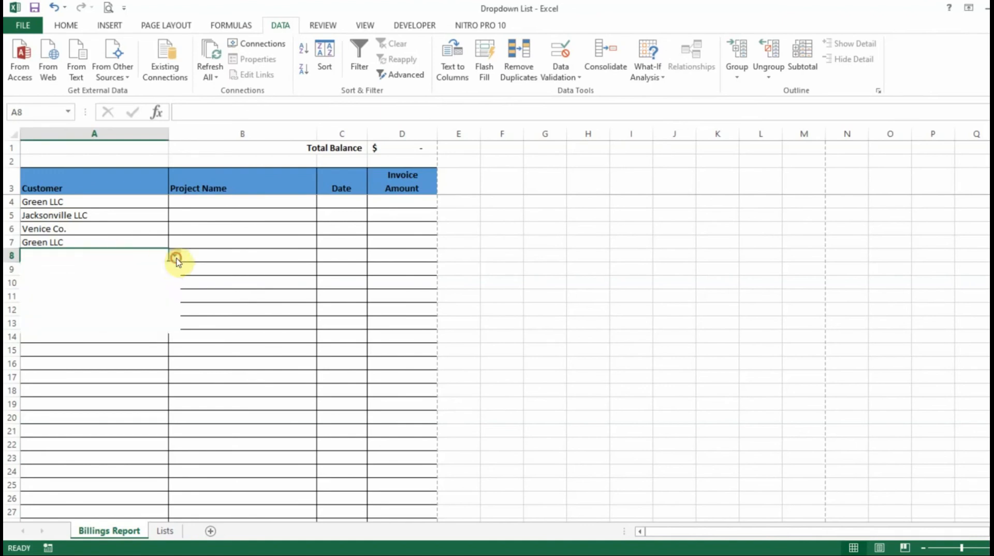
click(171, 267)
key(Return)
click(174, 268)
click(78, 326)
key(Return)
click(175, 282)
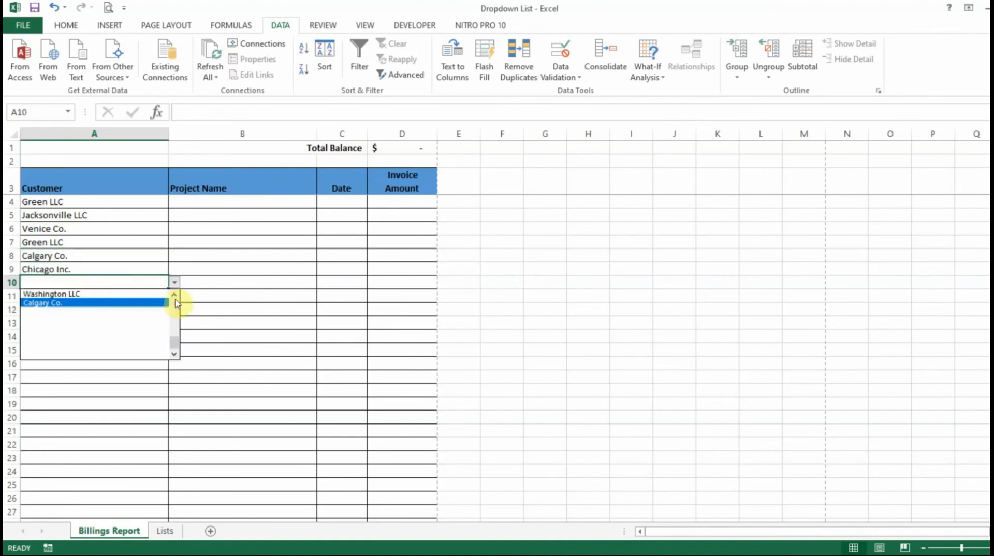
scroll(172, 297, up, 1)
click(41, 293)
Choose Grass Cutting for B4 and Sprinkler Installation for B5, B6 and B7 from the Project Name dropdowns.
click(243, 202)
click(322, 201)
click(290, 210)
key(Return)
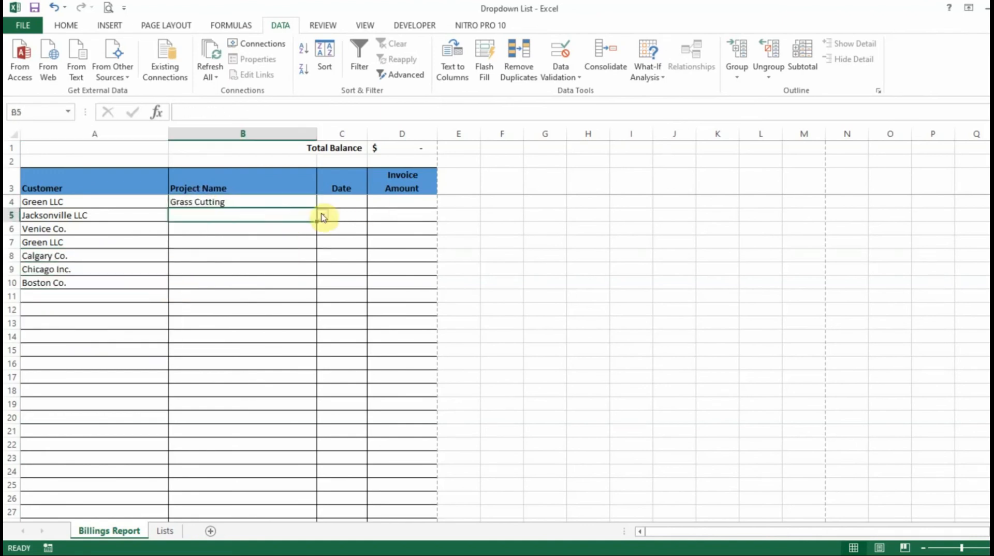
click(322, 215)
click(262, 229)
click(322, 228)
click(275, 267)
key(Return)
click(323, 242)
click(271, 280)
key(Return)
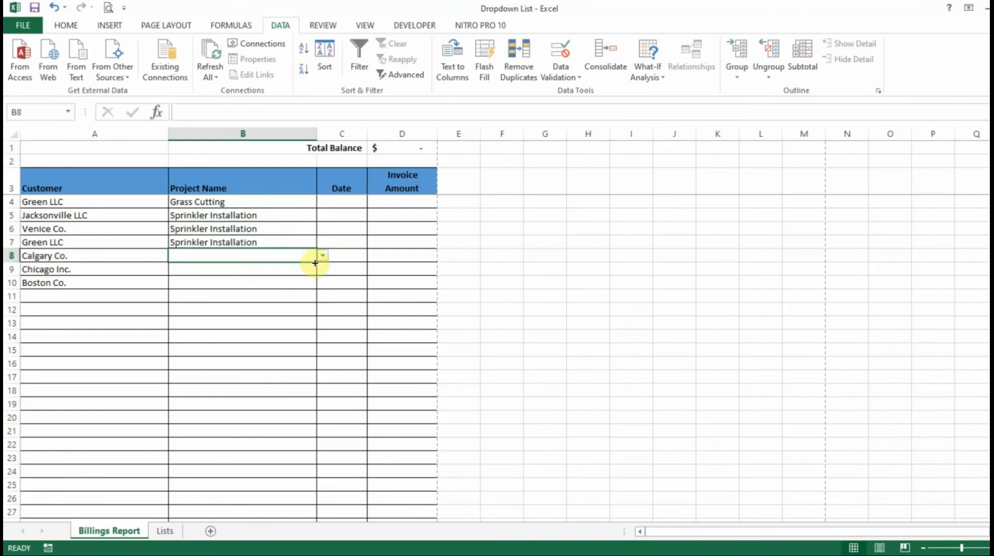
Choose Trash Removal for B8, Tree Trimming for B9 and Grass Cutting for B10 from the Project Name dropdowns.
click(322, 256)
click(256, 282)
key(Return)
click(323, 269)
click(223, 322)
key(Return)
click(323, 282)
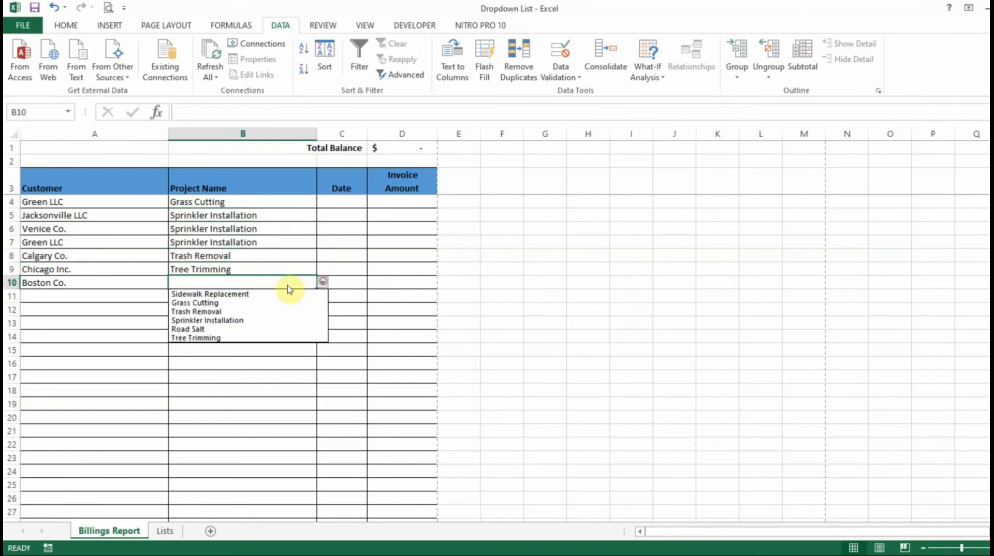
click(207, 303)
Enter the dates 1/1/20, 2/1/20, 3/1/20, 4/1/20, 5/1/20, 6/1/20 and 7/1/20 in cells C4:C10.
click(354, 207)
text(1/1/20)
key(Return)
text(2/1/20)
key(Return)
text(3/1/20)
key(Return)
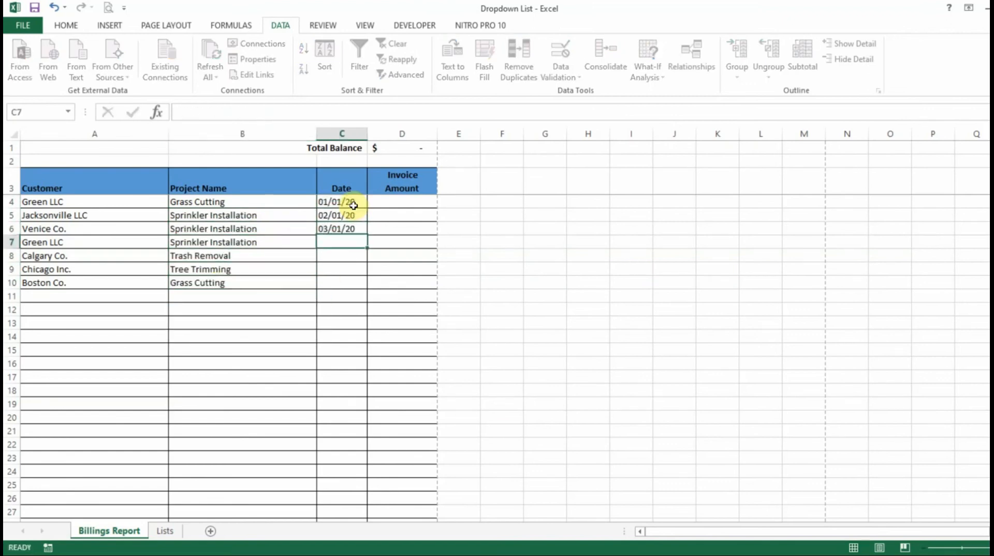
text(4/1/20 5/1/20)
key(Return)
text(6/1/20)
key(Return)
text(6)
key(BackSpace)
text(7/1/20)
key(Right)
Enter the invoice amounts 1000, 2000, 2500, 1500, 500, 300 and 2500 in cells D4:D10.
key(Up)
key(Up)
key(Up)
key(Up)
key(Up)
key(Up)
key(Up)
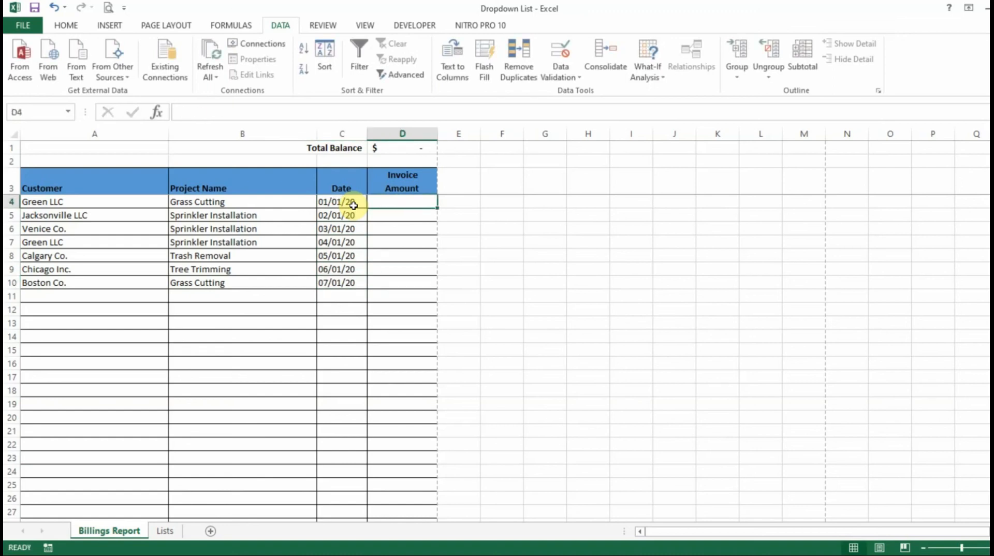
text(1000 2000 2500 1500 500 300 25)
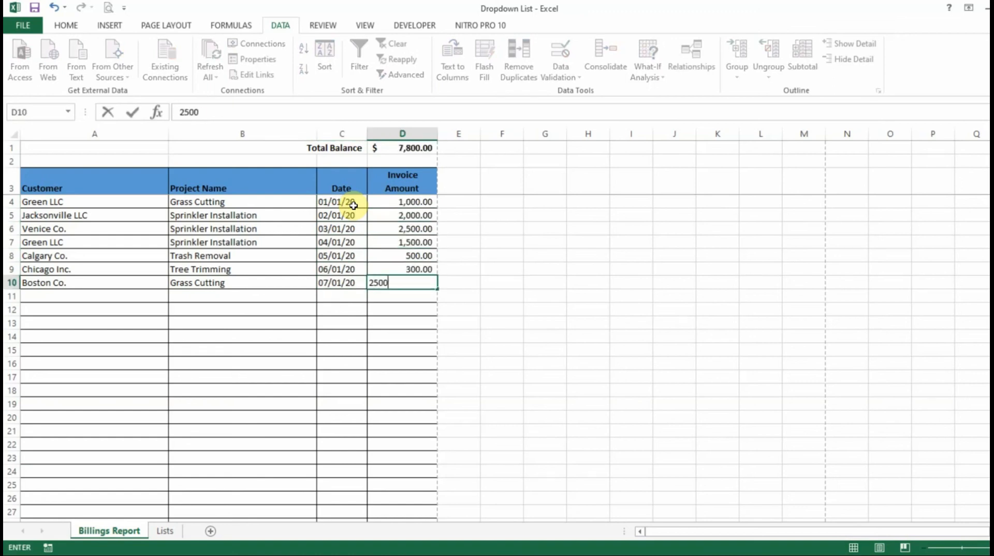
text(00)
key(Return)
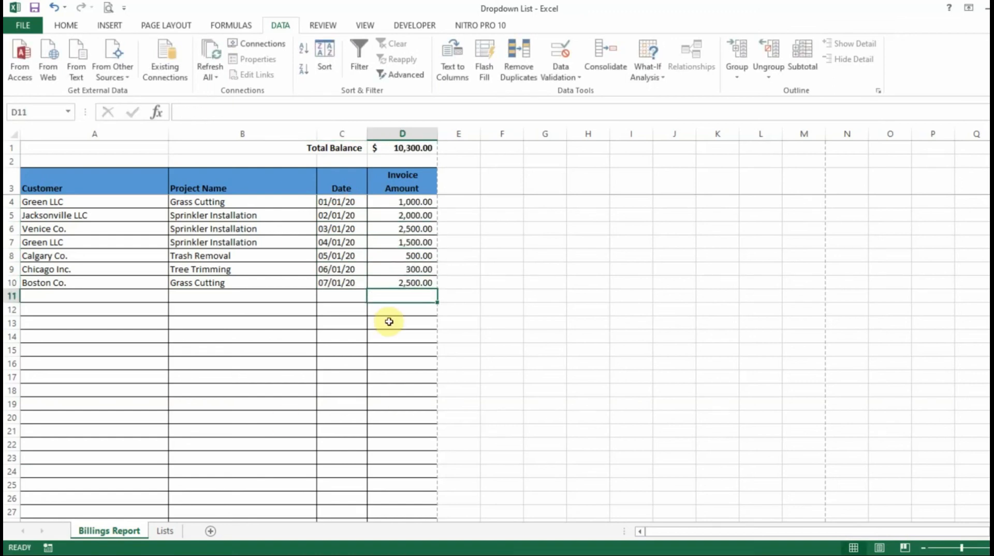